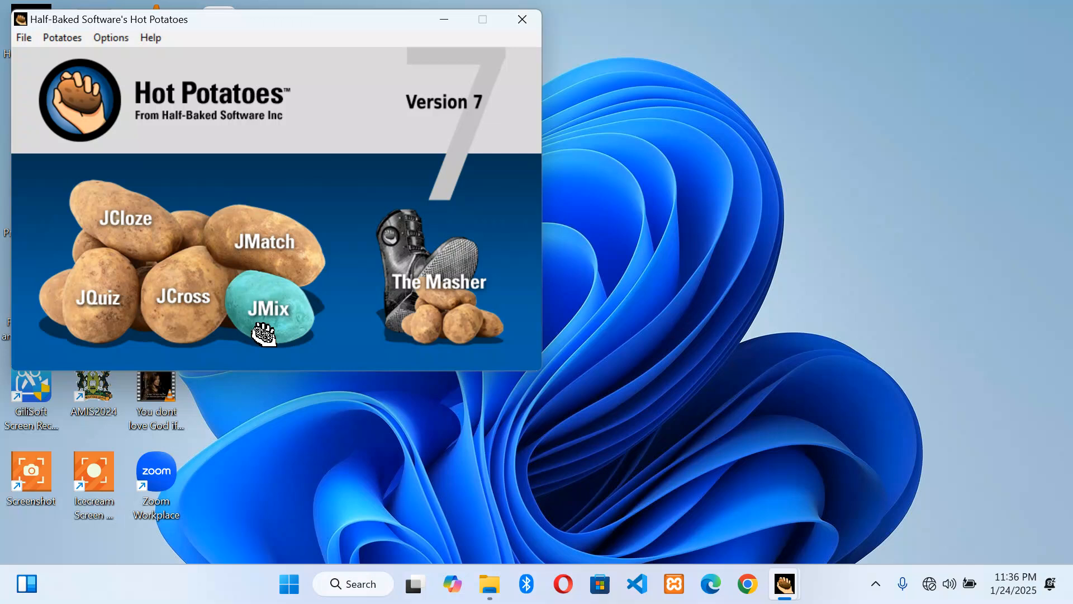
Step: Start a new JCloze exercise and title it "Oxidation and Reduction reactions"
{"action": "left_click", "coordinate": [119, 210]}
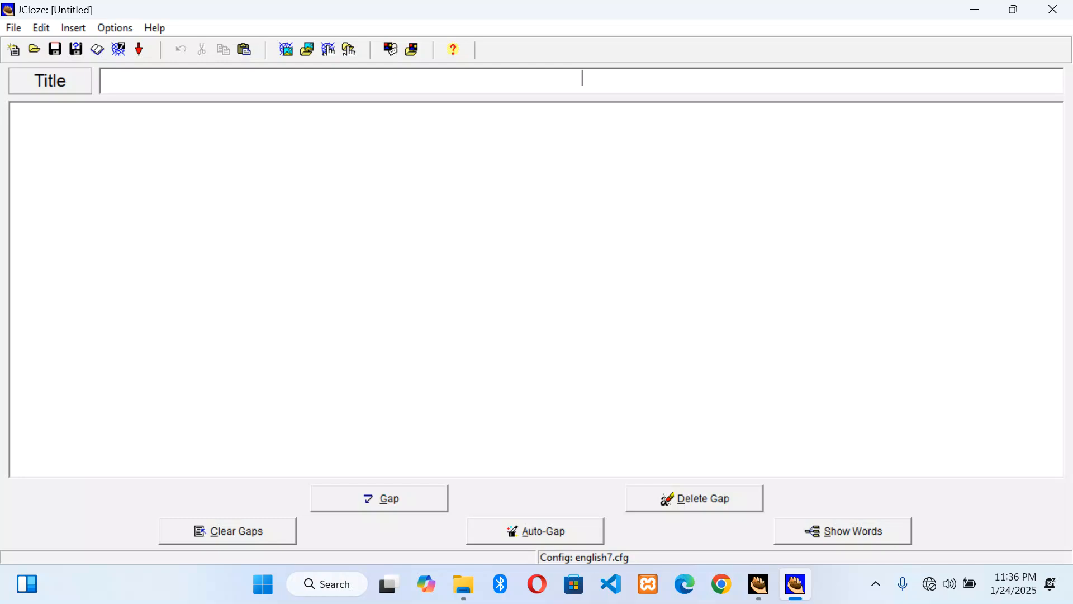
{"action": "type", "text": "Oxidation and R"}
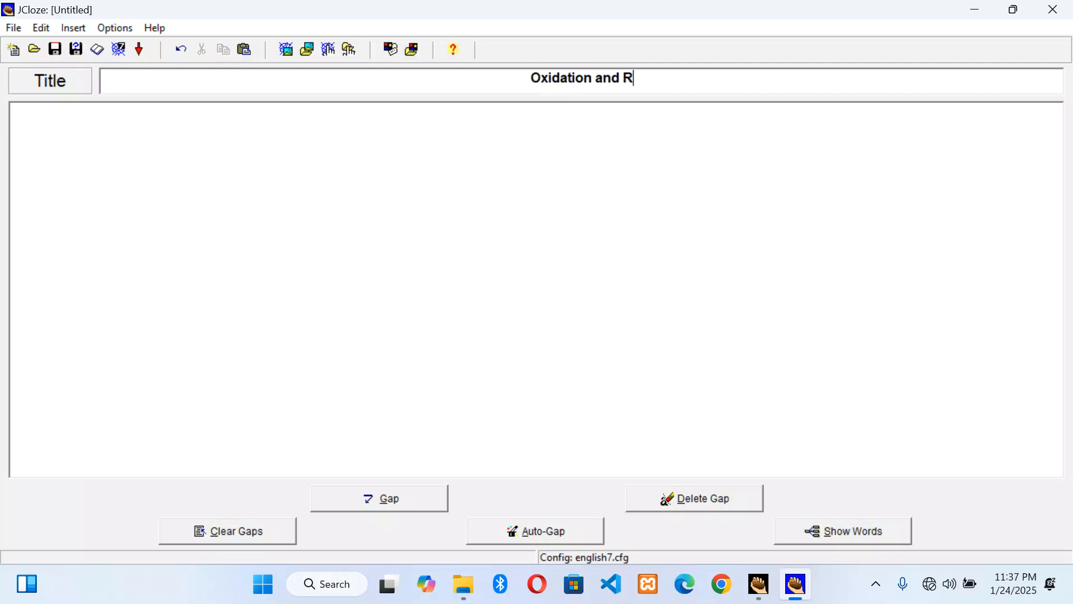
{"action": "type", "text": "eduction"}
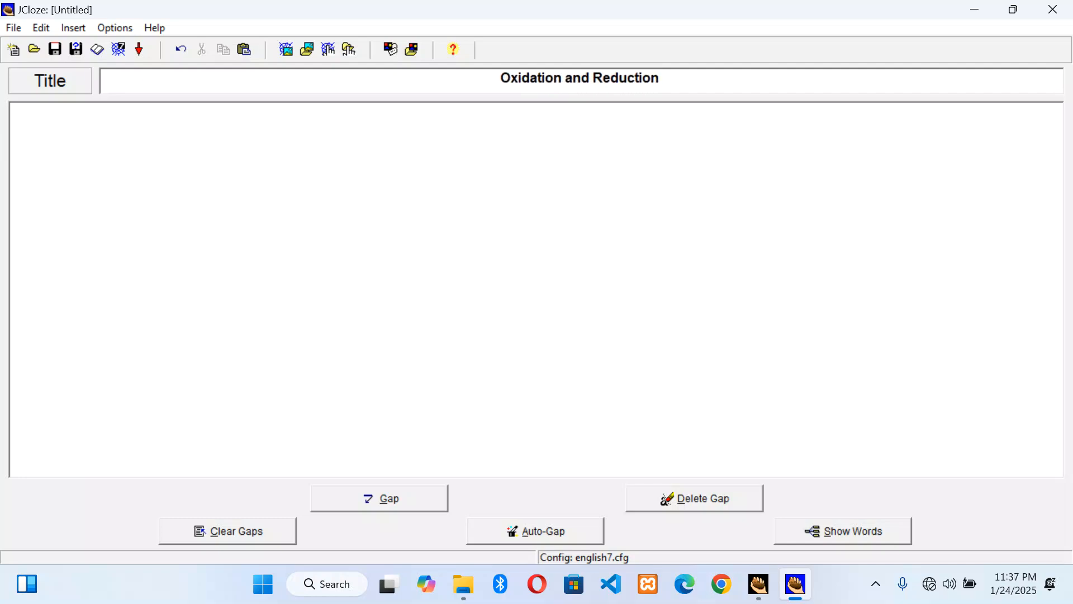
{"action": "type", "text": " r"}
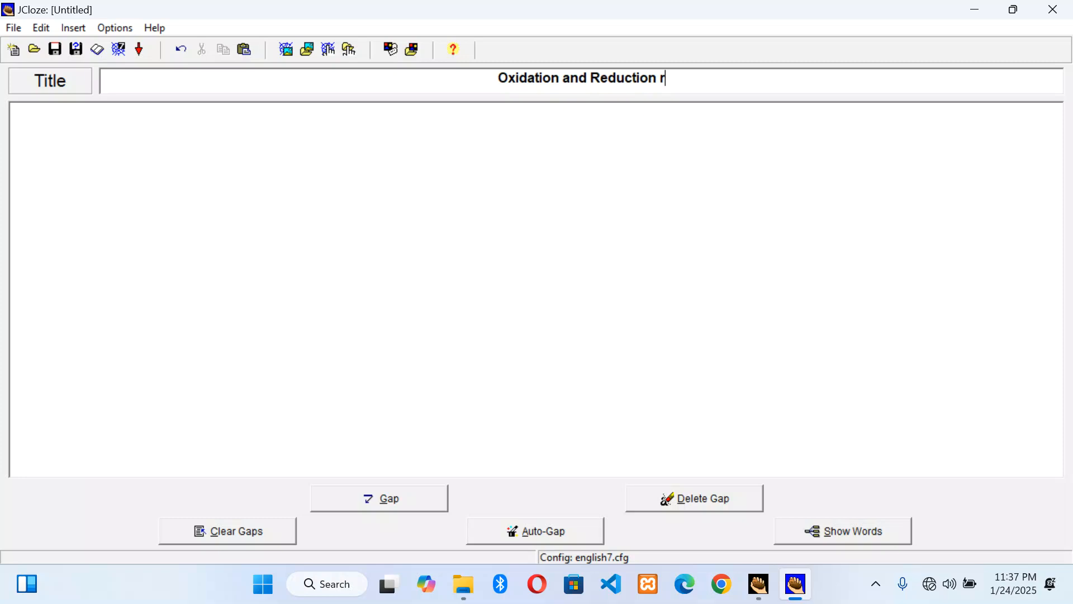
{"action": "type", "text": "eactions"}
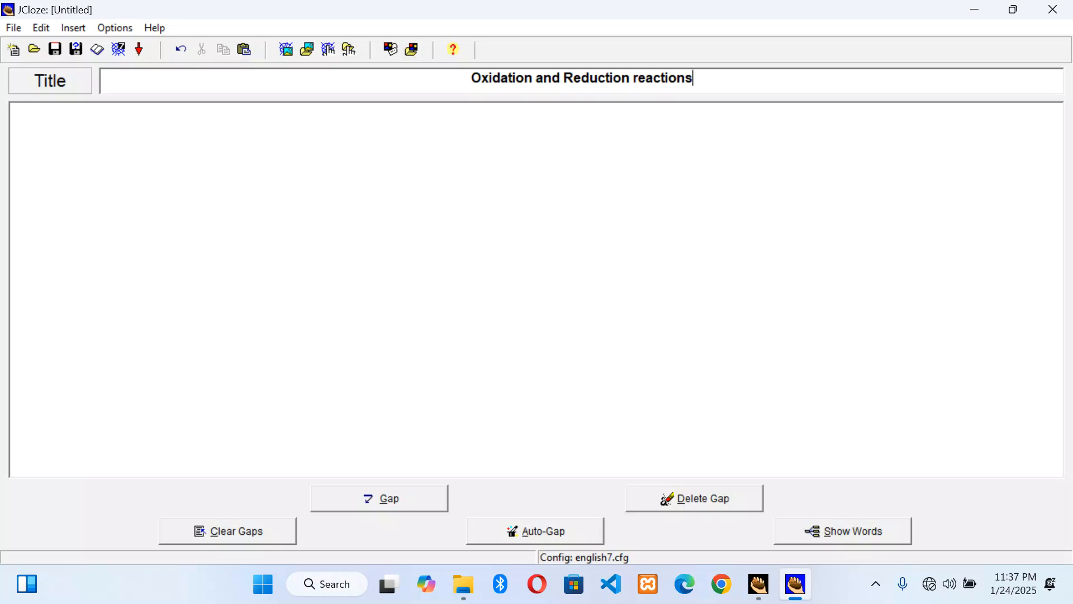
Step: Open JCLOZE exercise.docx from the desktop in Word and copy all the sentences below the heading
{"action": "left_click", "coordinate": [352, 141]}
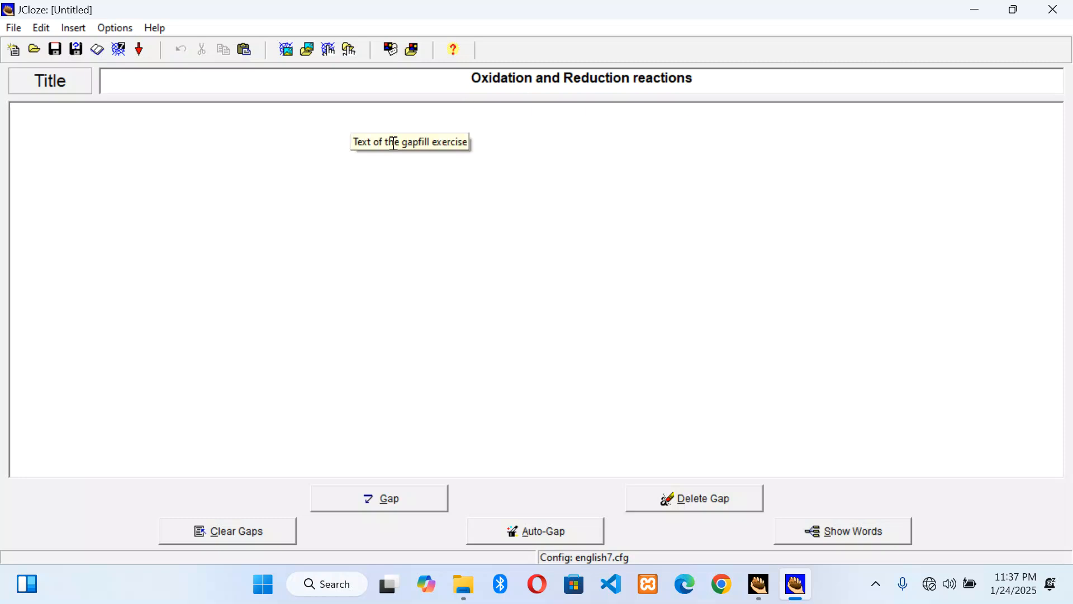
{"action": "left_click", "coordinate": [978, 10]}
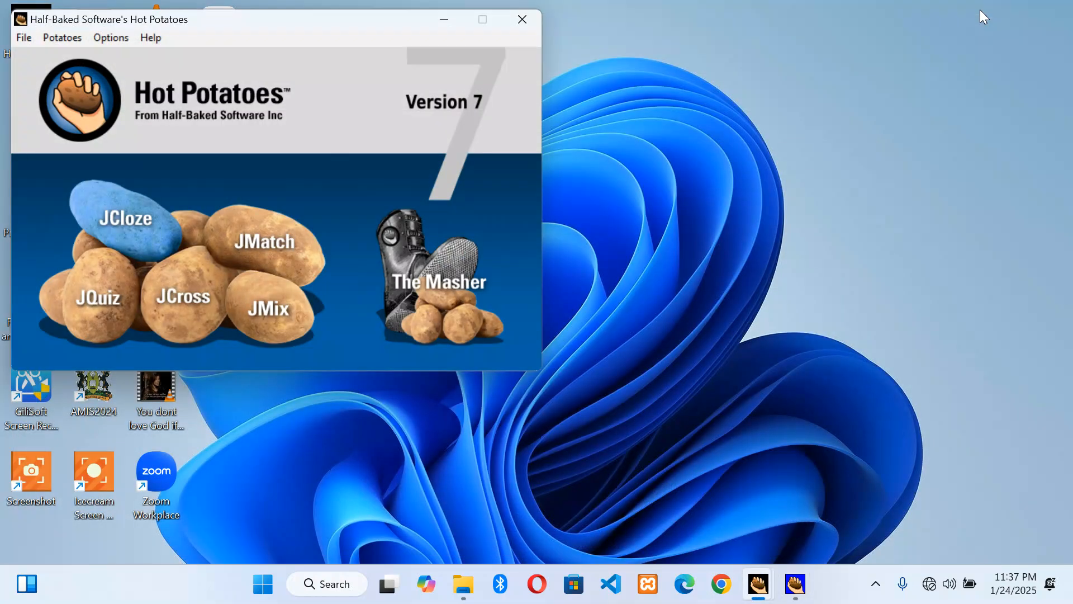
{"action": "left_click", "coordinate": [442, 19]}
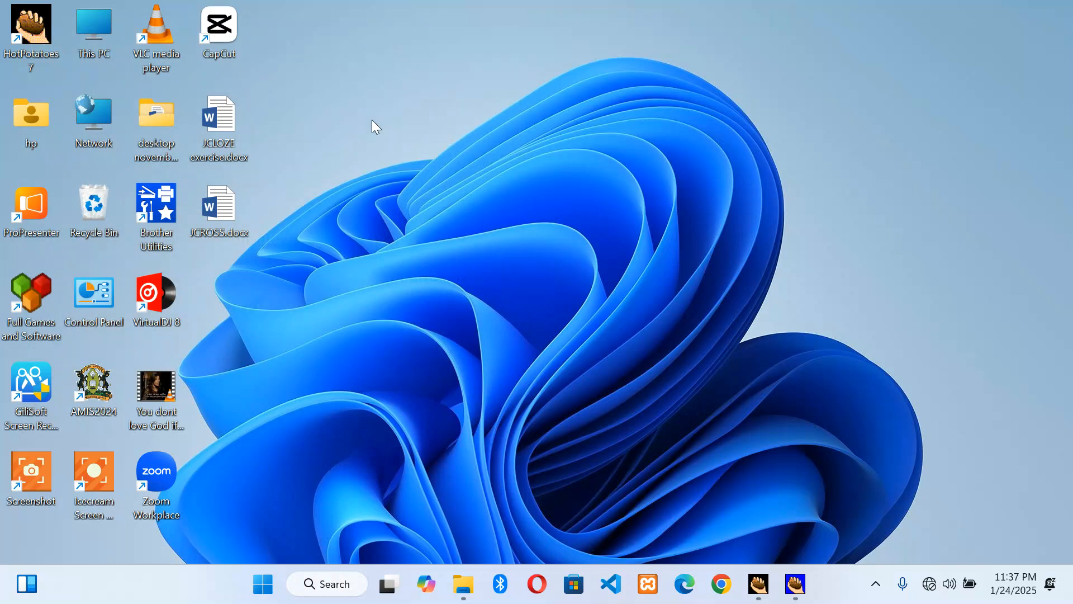
{"action": "double_click", "coordinate": [209, 122]}
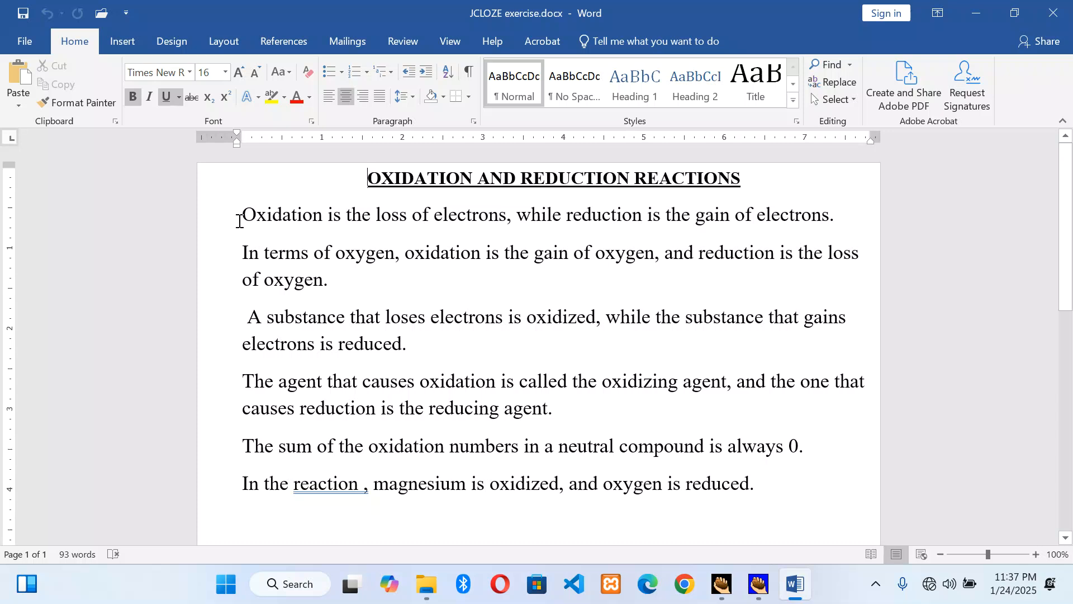
{"action": "left_click_drag", "start_coordinate": [239, 221], "coordinate": [758, 488]}
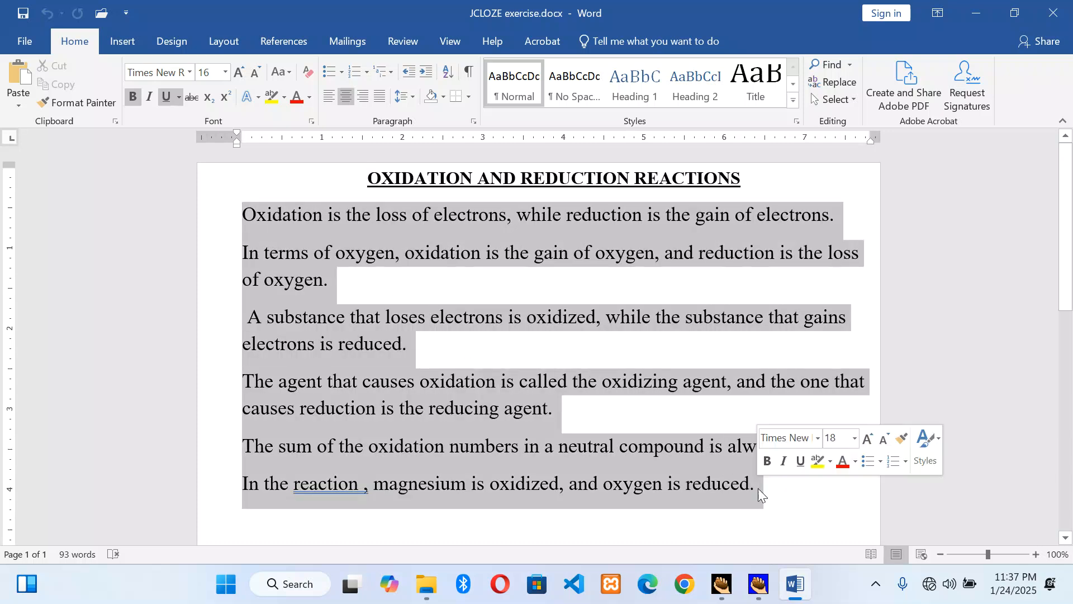
{"action": "right_click", "coordinate": [455, 407]}
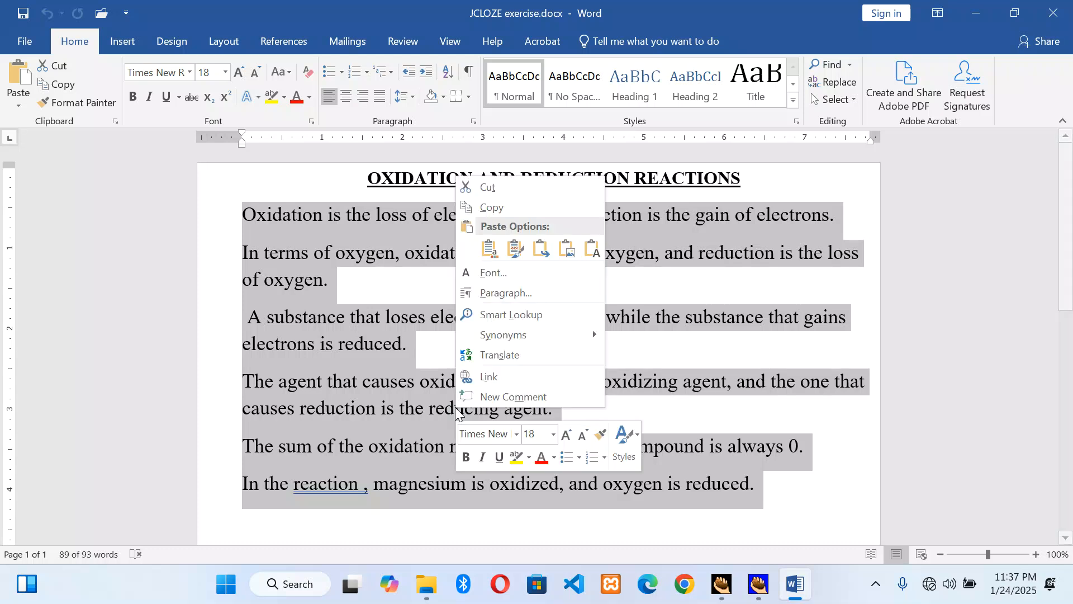
{"action": "left_click", "coordinate": [491, 207]}
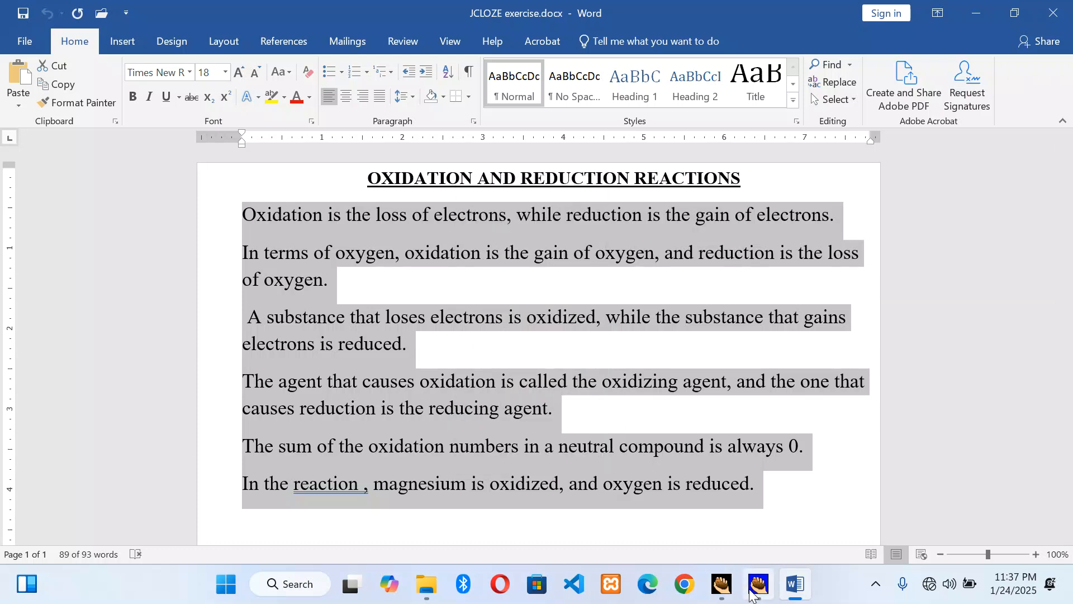
Step: Switch back to JCloze and paste the copied sentences as the text of the gap-fill exercise
{"action": "left_click", "coordinate": [758, 587]}
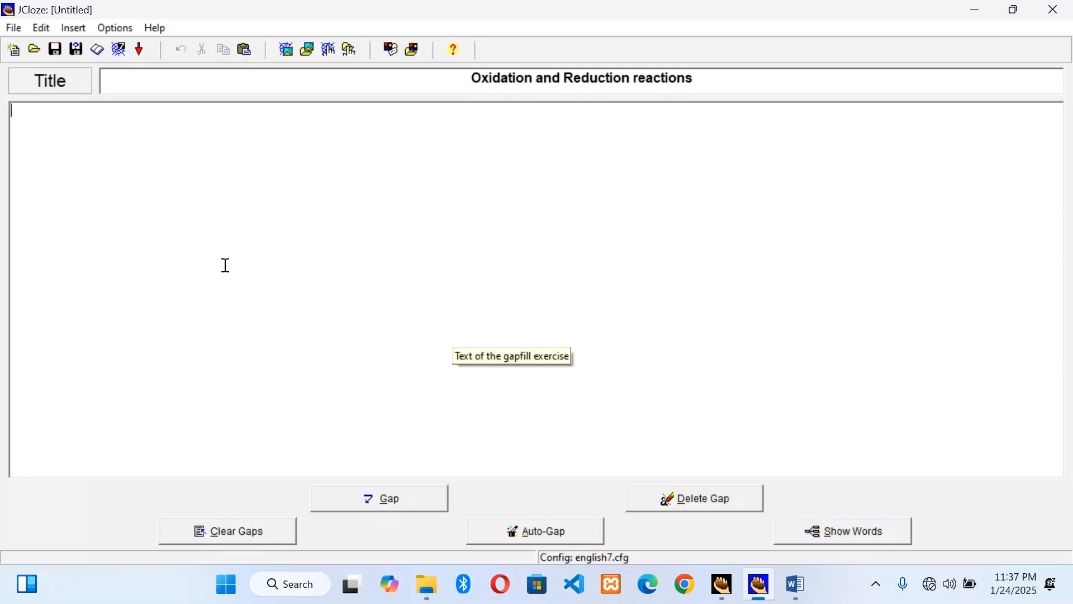
{"action": "right_click", "coordinate": [29, 119]}
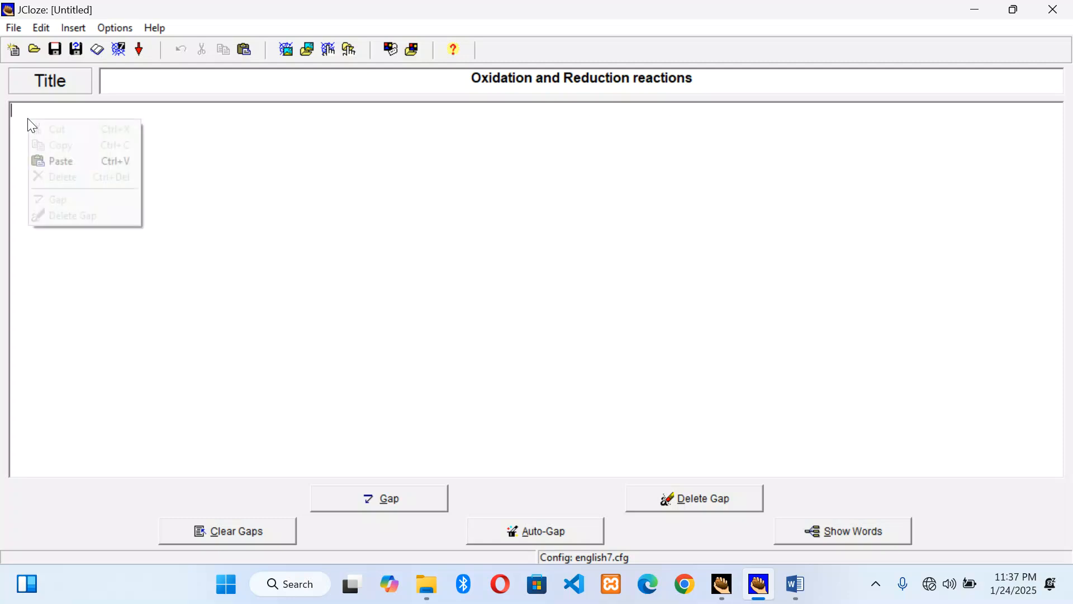
{"action": "left_click", "coordinate": [53, 162]}
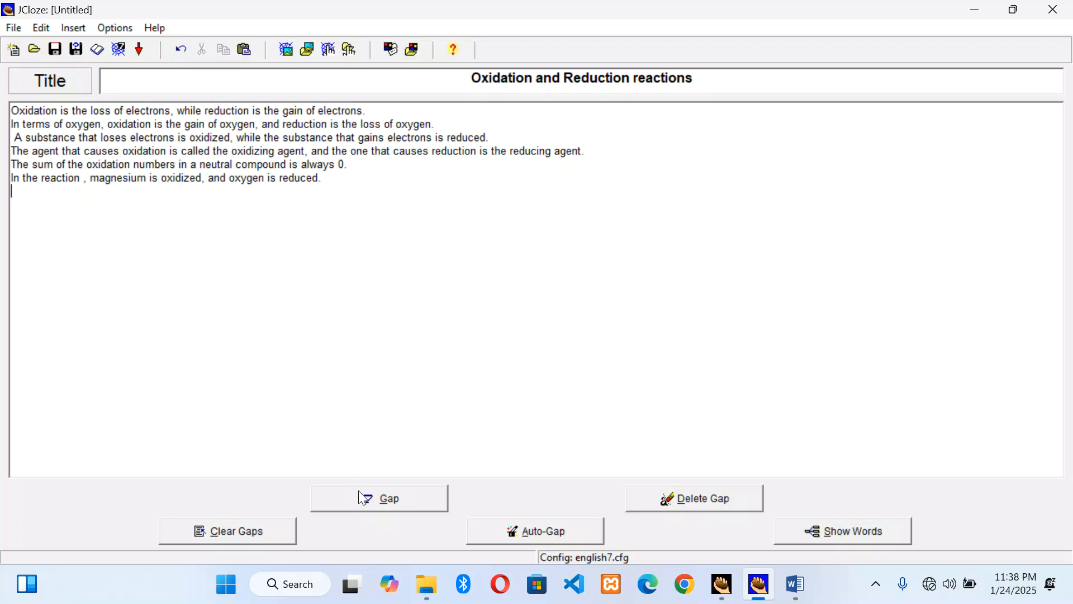
Step: Make the word "Oxidation" at the start of the first sentence a gap with the clue "Redox reactions"
{"action": "left_click", "coordinate": [15, 111]}
{"action": "key", "text": "shift+Right"}
{"action": "key", "text": "shift+Right"}
{"action": "key", "text": "shift+Right"}
{"action": "key", "text": "shift+Right"}
{"action": "key", "text": "shift+Right"}
{"action": "key", "text": "shift+Right"}
{"action": "key", "text": "shift+Right"}
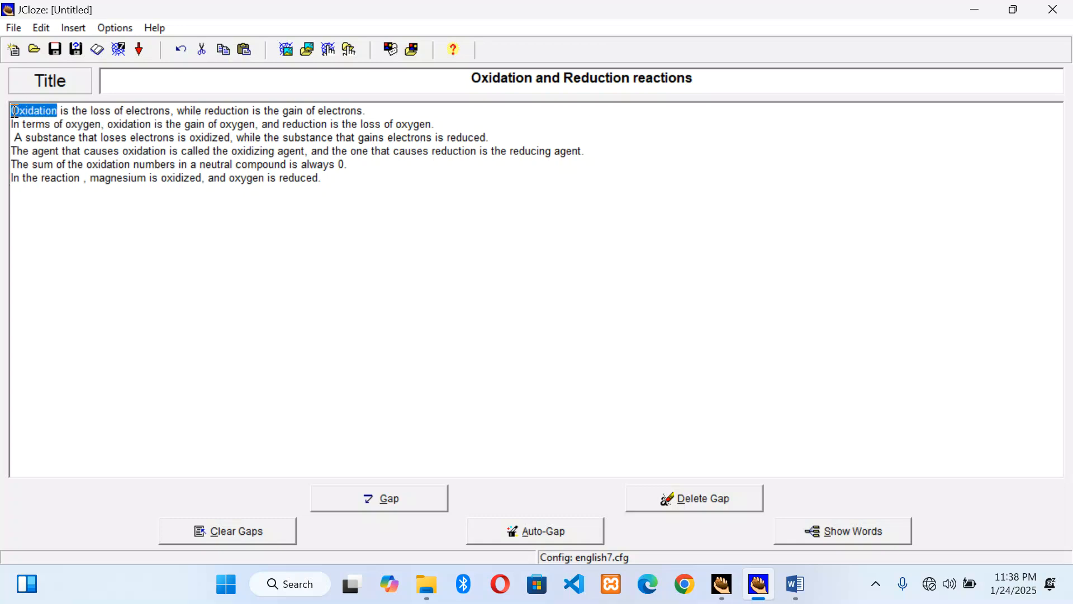
{"action": "left_click", "coordinate": [371, 496]}
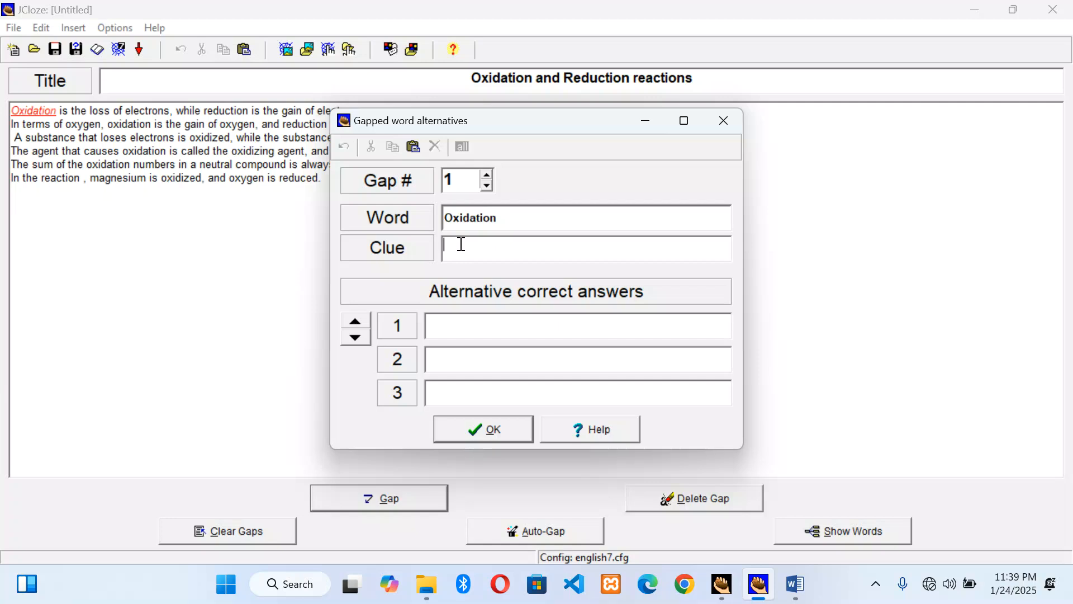
{"action": "type", "text": "Redox reactions"}
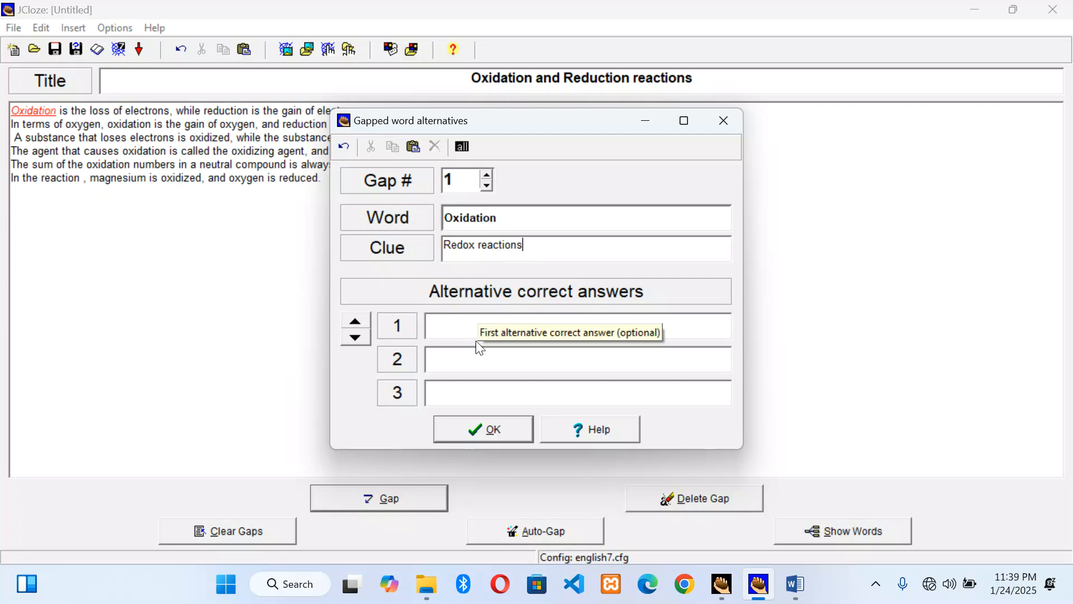
{"action": "left_click", "coordinate": [471, 427]}
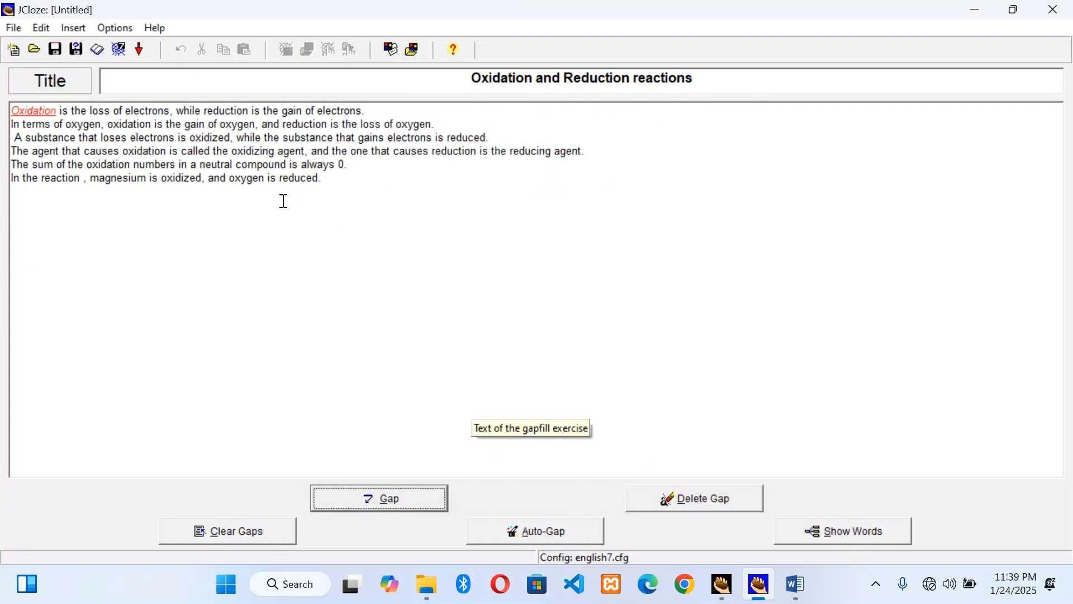
Step: Make the word "reduction" in the first sentence a gap with the clue "Redox reactions"
{"action": "left_click", "coordinate": [206, 113]}
{"action": "key", "text": "shift+Right"}
{"action": "key", "text": "shift+Right"}
{"action": "key", "text": "shift+Right"}
{"action": "key", "text": "shift+Right"}
{"action": "key", "text": "shift+Right"}
{"action": "key", "text": "shift+Right"}
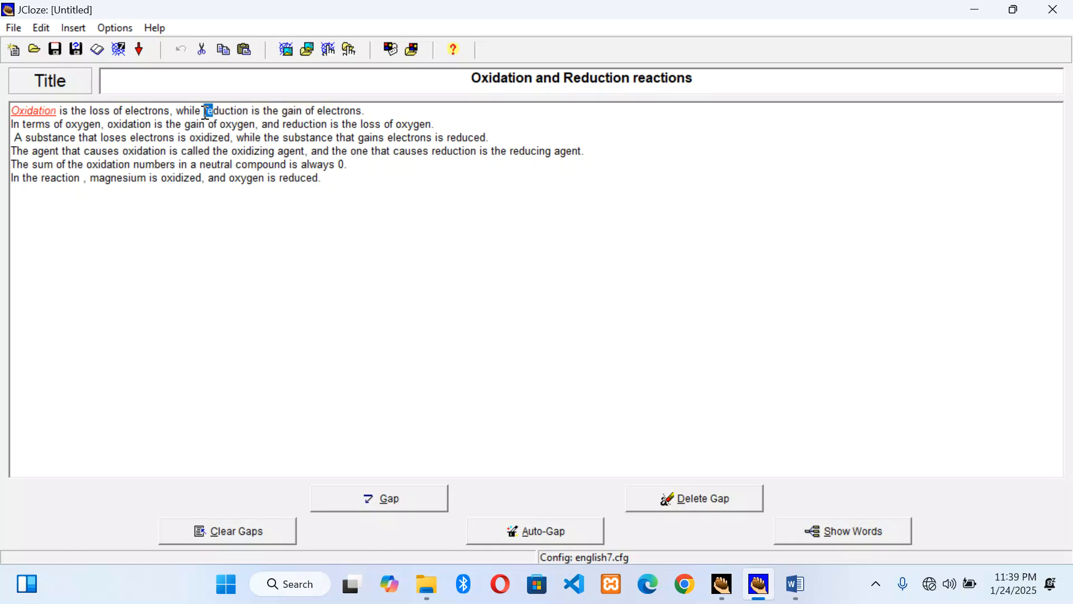
{"action": "key", "text": "shift+Right"}
{"action": "key", "text": "shift+Right"}
{"action": "key", "text": "shift+Right"}
{"action": "left_click", "coordinate": [366, 499]}
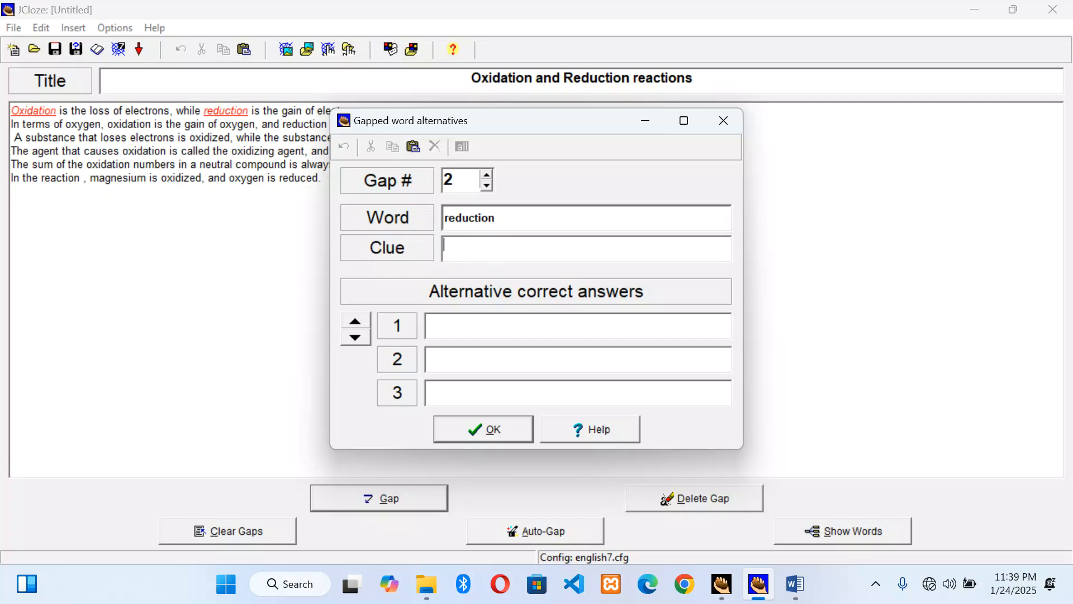
{"action": "type", "text": "Redox reactions"}
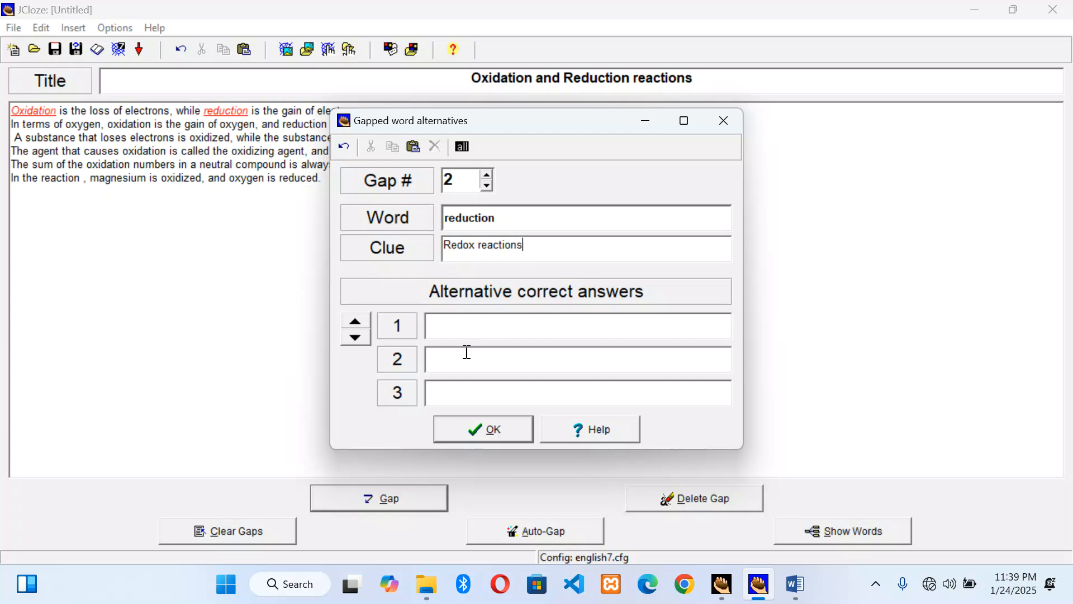
{"action": "left_click", "coordinate": [484, 435]}
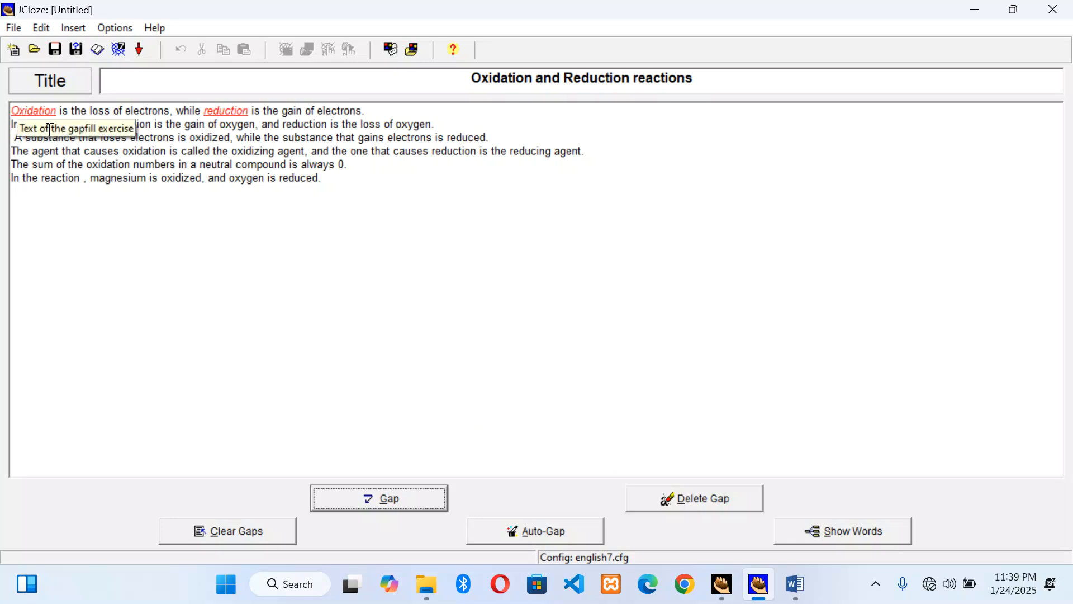
Step: Make the word "gain" in the second sentence a gap without a clue or alternative answers
{"action": "left_click", "coordinate": [65, 177]}
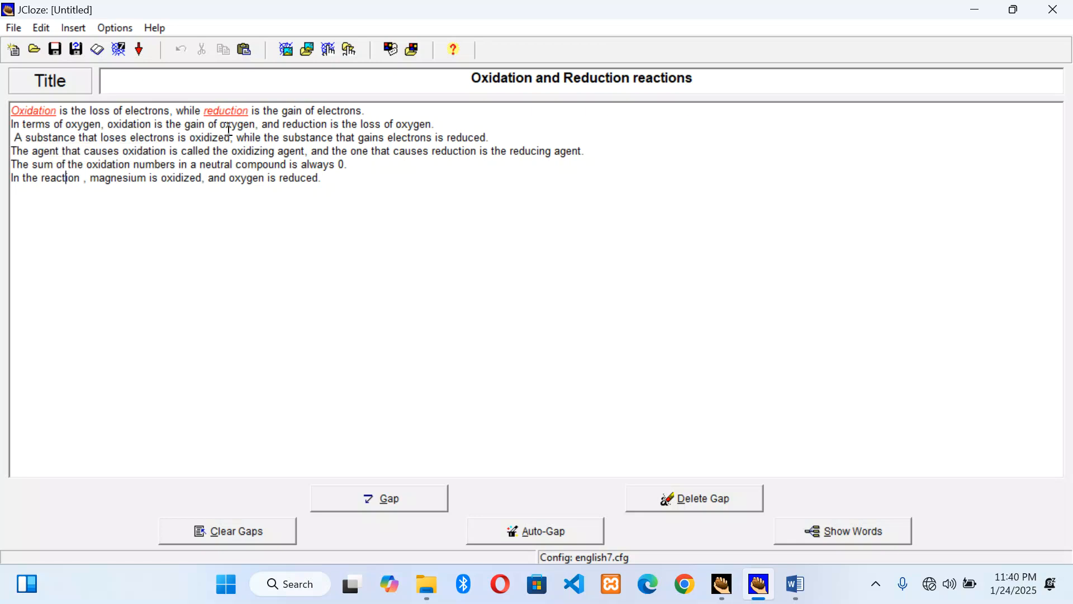
{"action": "left_click", "coordinate": [186, 125]}
{"action": "key", "text": "shift+Right"}
{"action": "key", "text": "shift+Right"}
{"action": "key", "text": "shift+Right"}
{"action": "key", "text": "shift+Right"}
{"action": "left_click", "coordinate": [359, 500]}
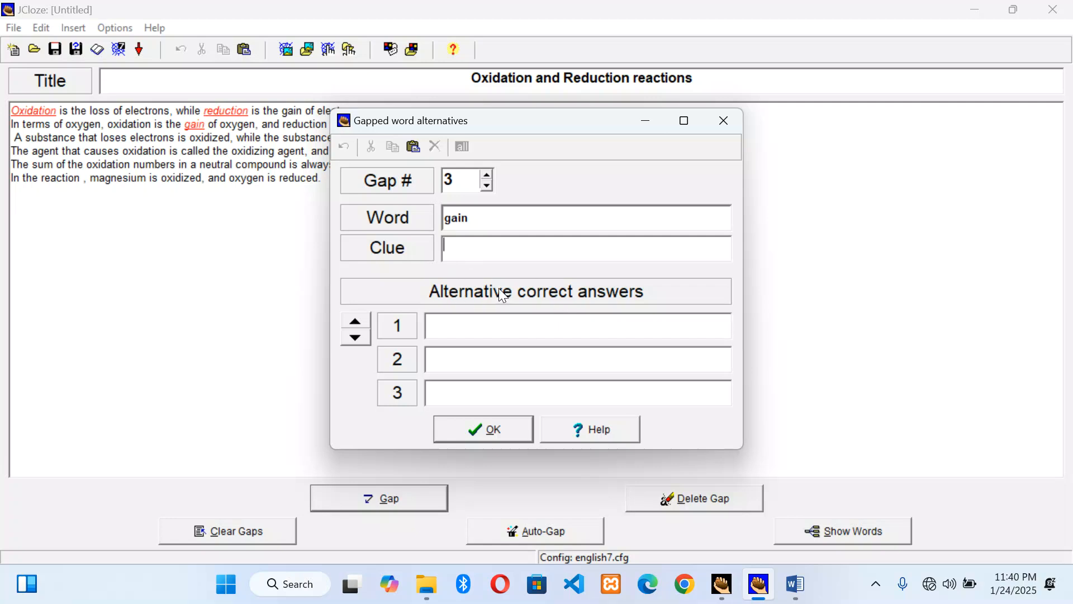
{"action": "left_click", "coordinate": [474, 430]}
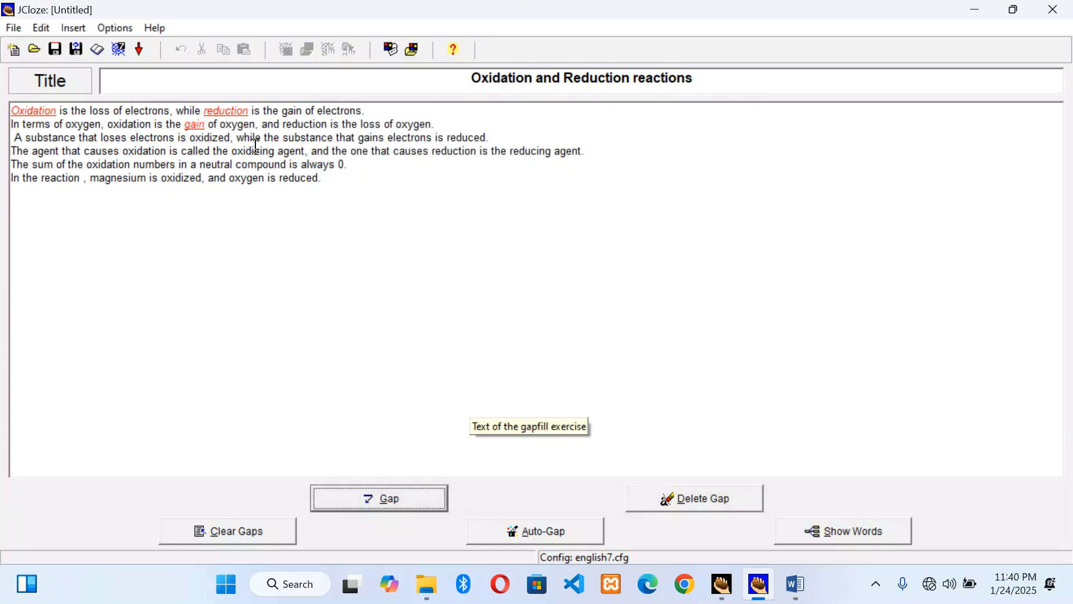
Step: Make the word "loss" in the second sentence a gap without a clue or alternative answers
{"action": "left_click", "coordinate": [363, 123]}
{"action": "key", "text": "shift+Right"}
{"action": "key", "text": "shift+Right"}
{"action": "key", "text": "shift+Right"}
{"action": "key", "text": "shift+Right"}
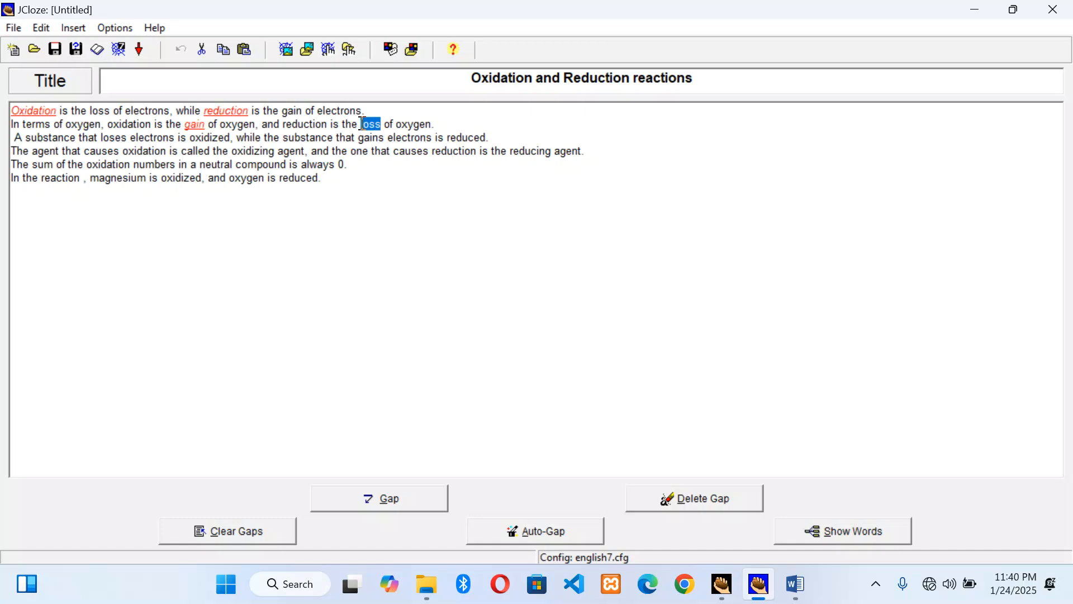
{"action": "left_click", "coordinate": [368, 499]}
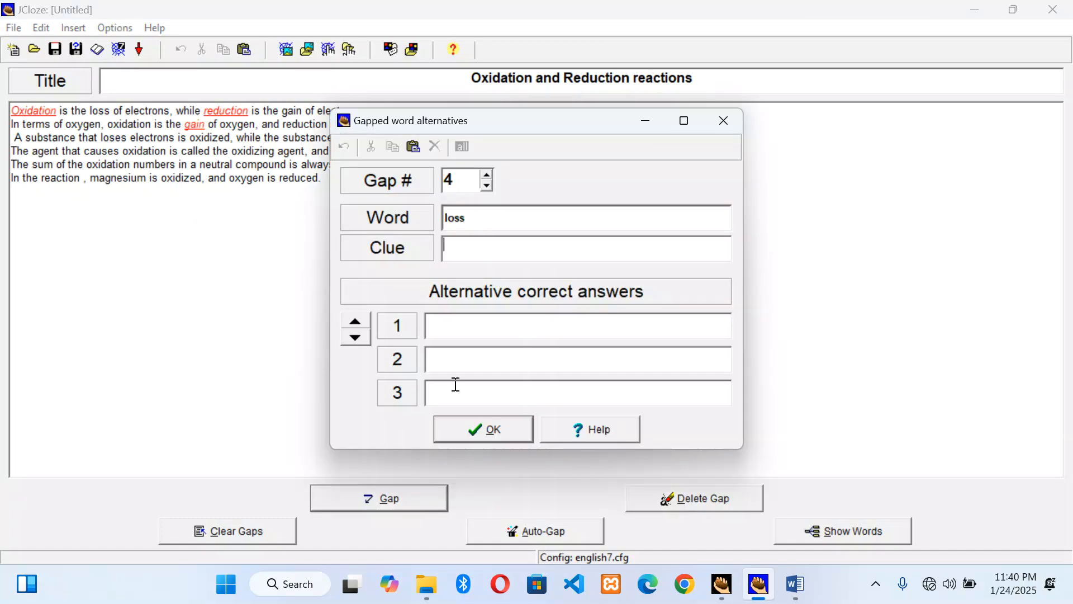
{"action": "left_click", "coordinate": [464, 432]}
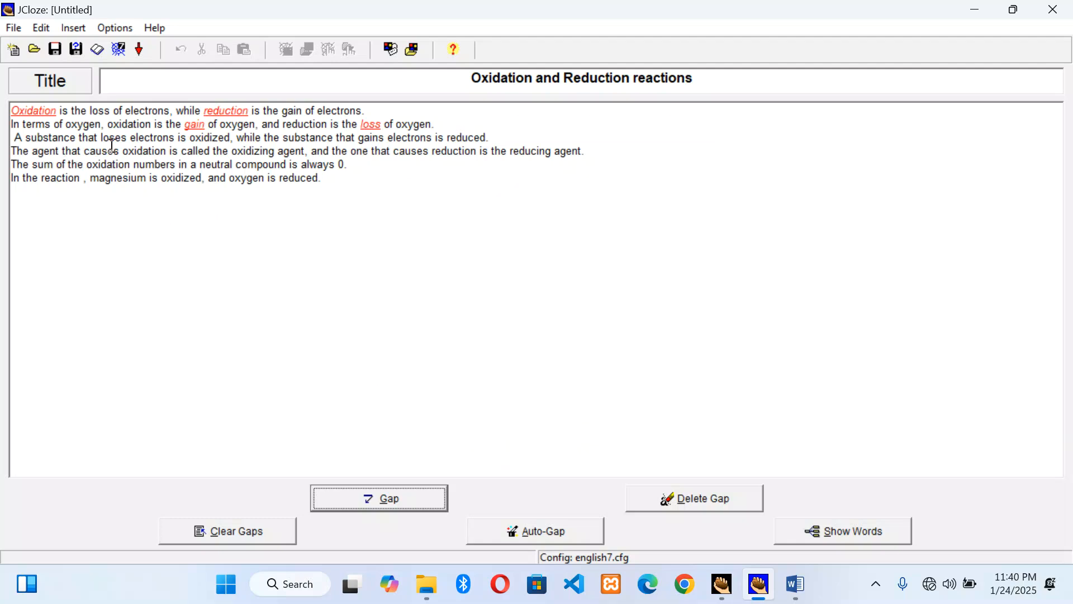
Step: Make the word "oxidized" in the third sentence a gap without a clue or alternative answers
{"action": "left_click", "coordinate": [190, 141]}
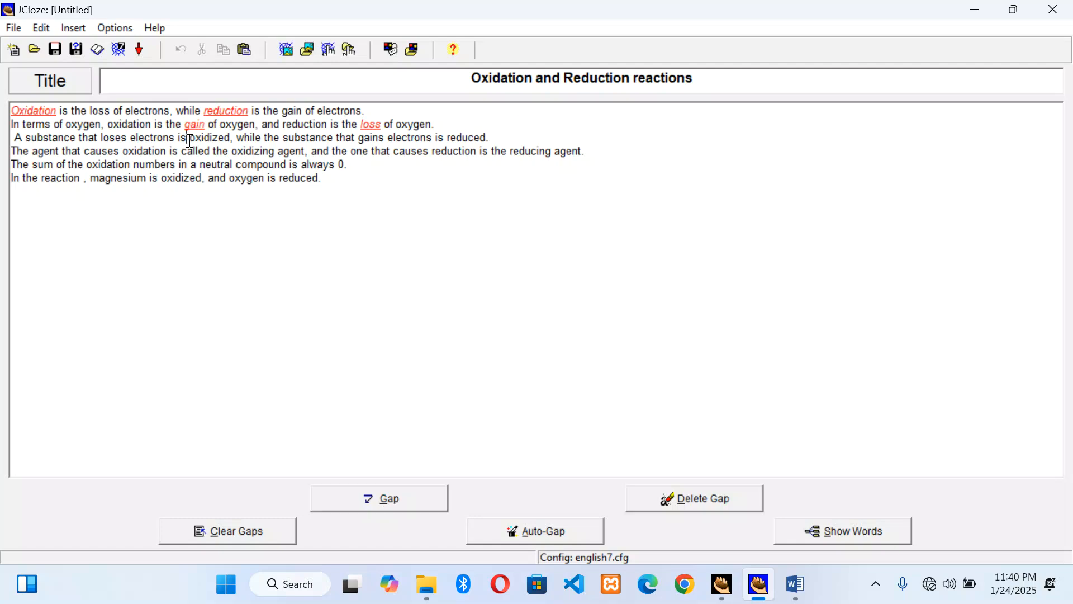
{"action": "key", "text": "shift+Right"}
{"action": "key", "text": "shift+Right"}
{"action": "key", "text": "shift+Right"}
{"action": "key", "text": "shift+Right"}
{"action": "key", "text": "shift+Right"}
{"action": "key", "text": "shift+Right"}
{"action": "key", "text": "shift+Right"}
{"action": "key", "text": "shift+Right"}
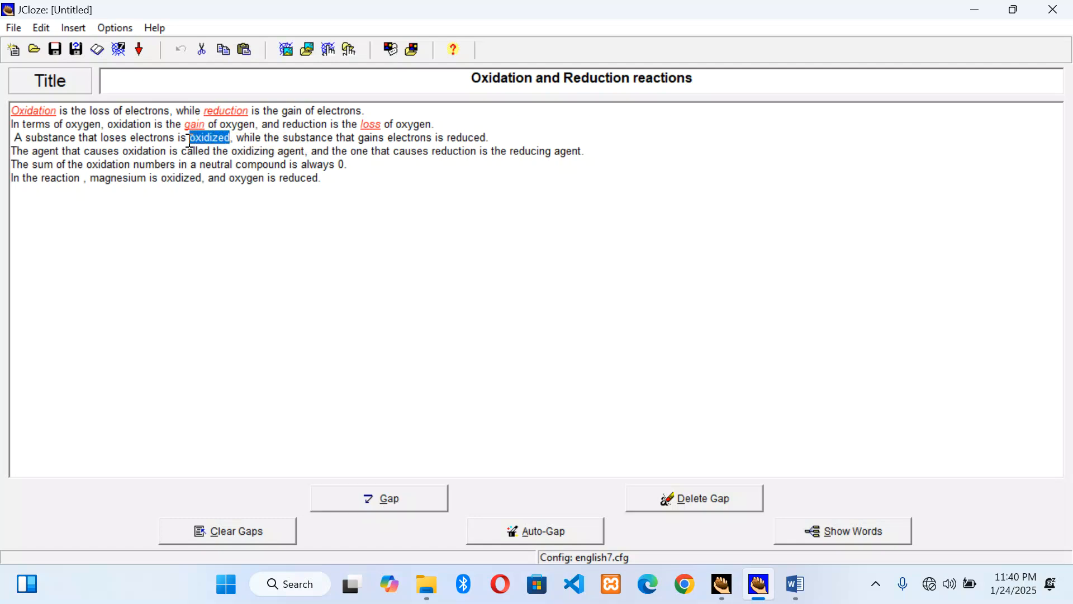
{"action": "left_click", "coordinate": [350, 503]}
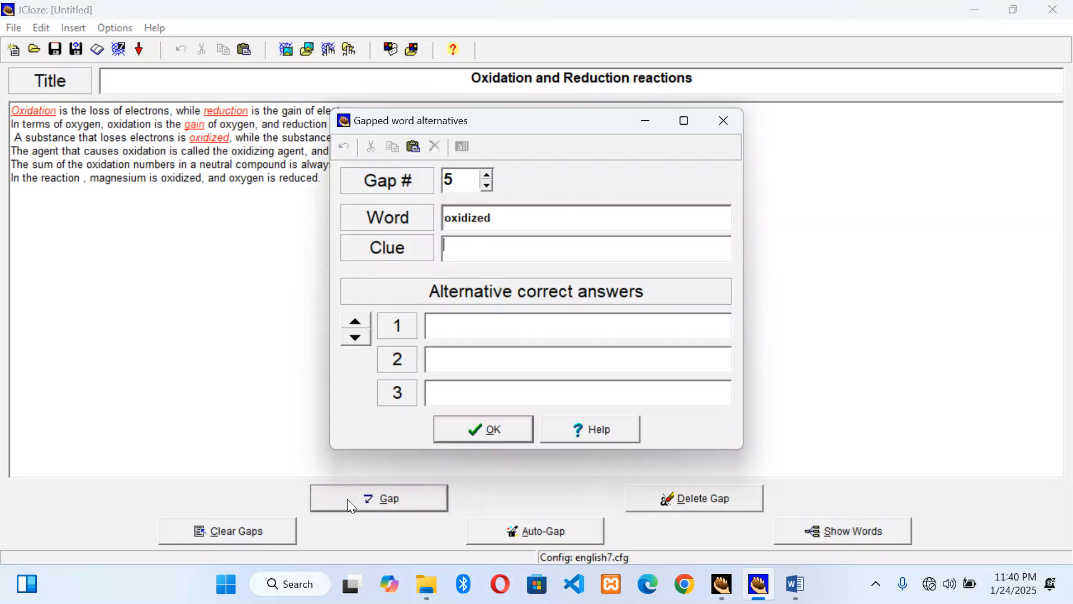
{"action": "left_click", "coordinate": [464, 431]}
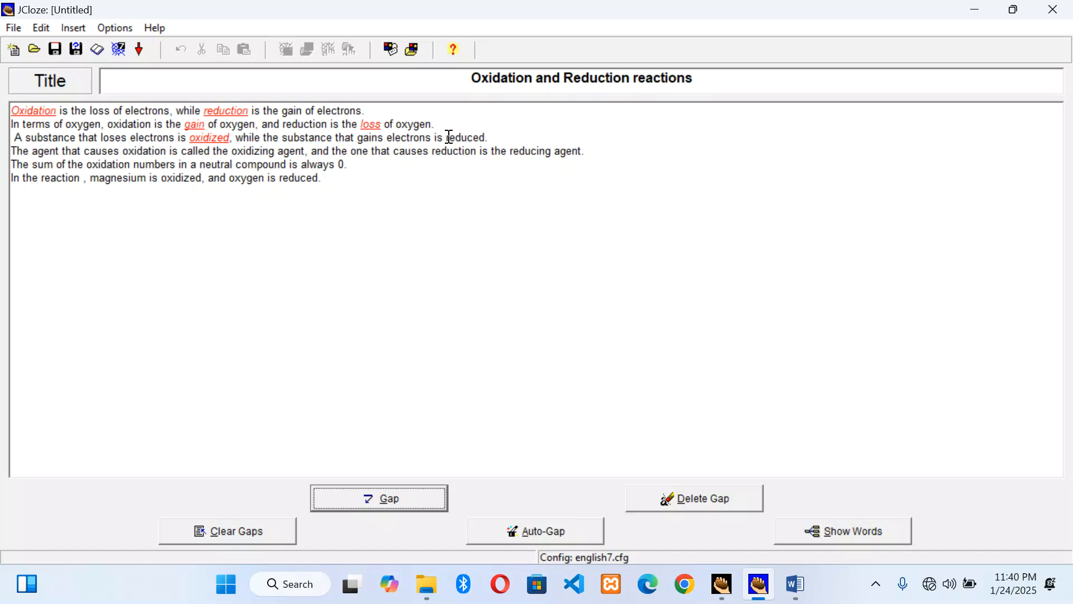
Step: Make the word "reduced" in the third sentence a gap without a clue or alternative answers
{"action": "left_click", "coordinate": [446, 139]}
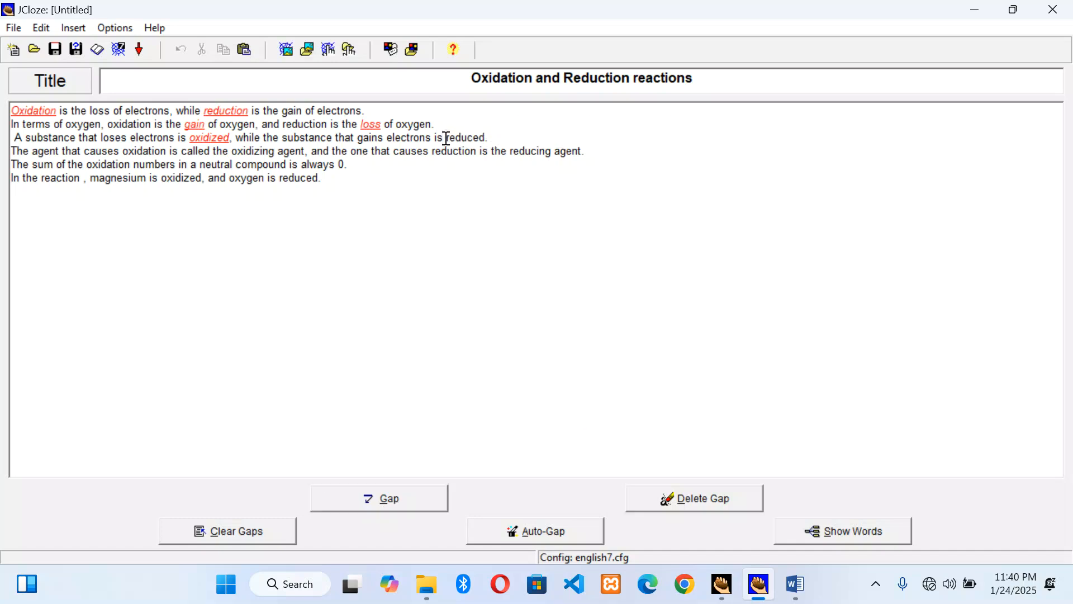
{"action": "double_click", "coordinate": [446, 139]}
{"action": "left_click", "coordinate": [387, 499]}
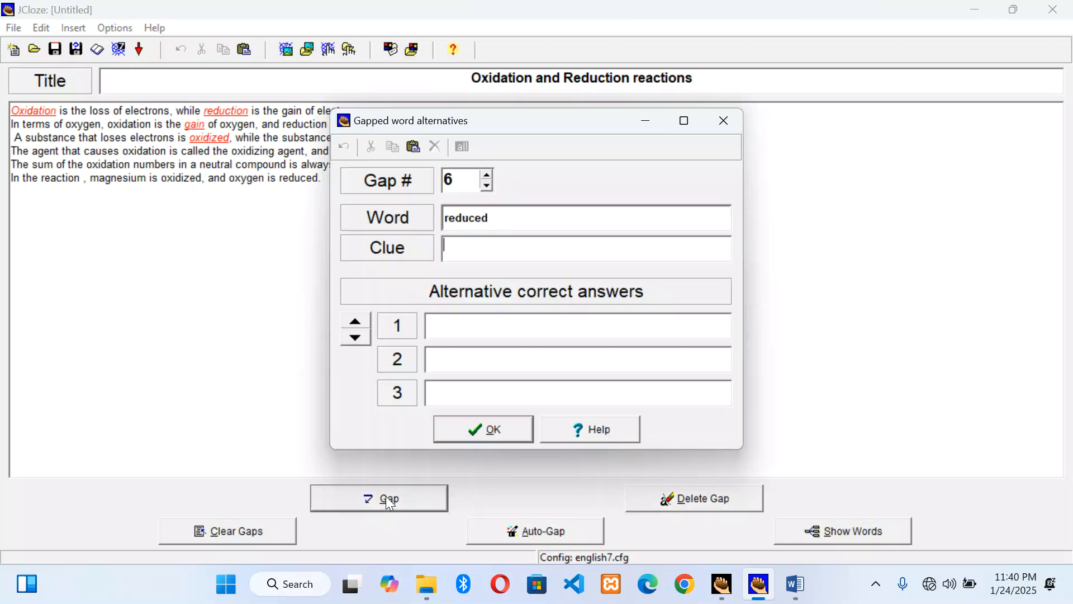
{"action": "left_click", "coordinate": [465, 431]}
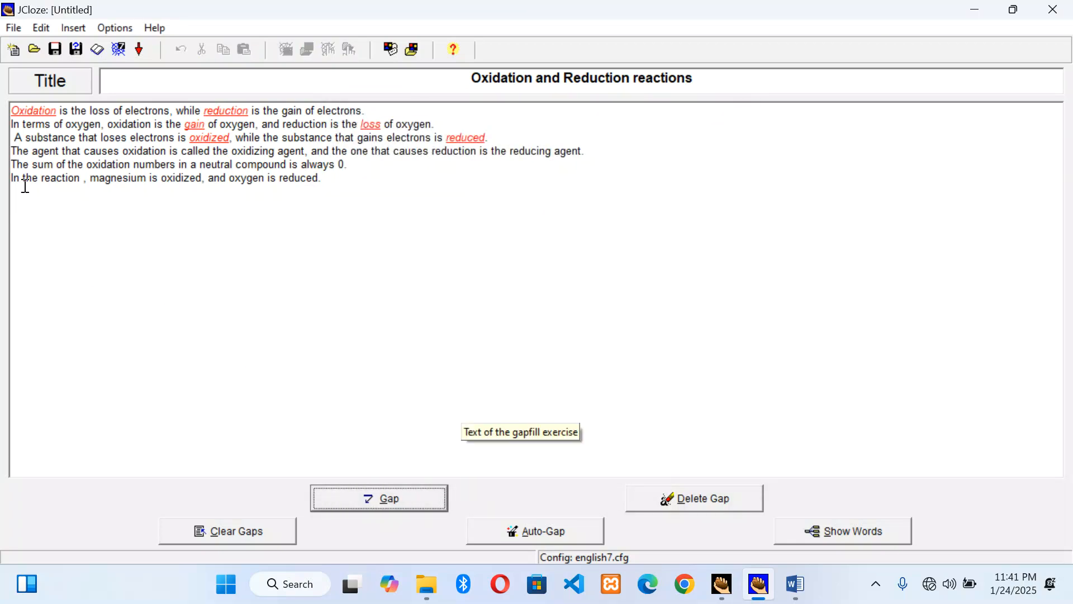
Step: Make the phrase "oxidizing agent" in the fourth sentence a gap without a clue or alternative answers
{"action": "left_click", "coordinate": [234, 154]}
{"action": "key", "text": "shift+Right"}
{"action": "key", "text": "shift+Right"}
{"action": "key", "text": "shift+Right"}
{"action": "key", "text": "shift+Right"}
{"action": "key", "text": "shift+Right"}
{"action": "key", "text": "shift+Right"}
{"action": "key", "text": "shift+Right"}
{"action": "key", "text": "shift+Right"}
{"action": "key", "text": "shift+Right"}
{"action": "key", "text": "shift+Right"}
{"action": "key", "text": "shift+Right"}
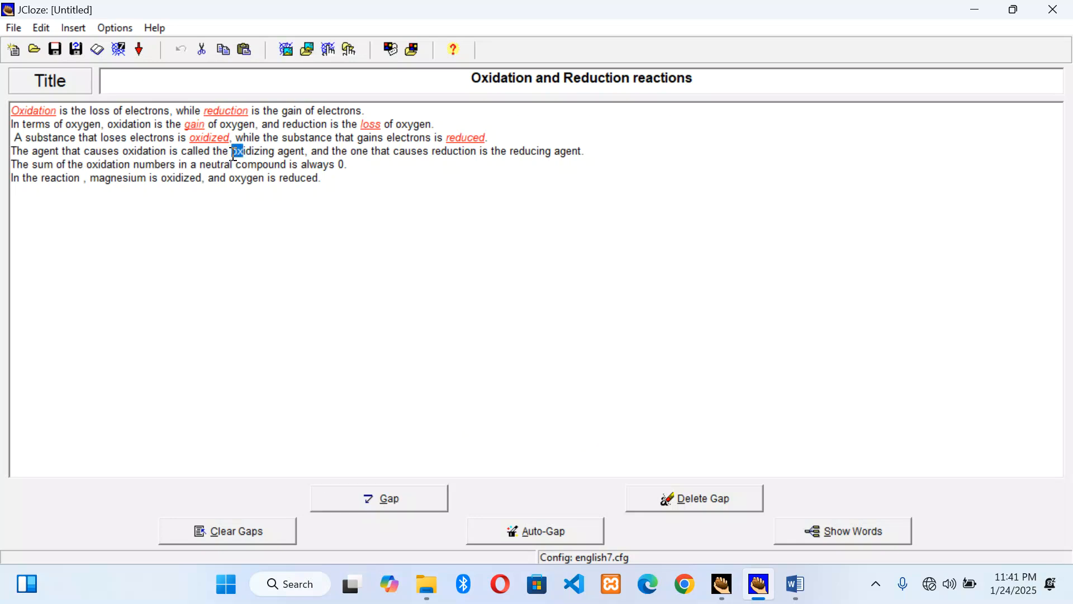
{"action": "key", "text": "shift+Right"}
{"action": "key", "text": "shift+Right"}
{"action": "key", "text": "shift+Right"}
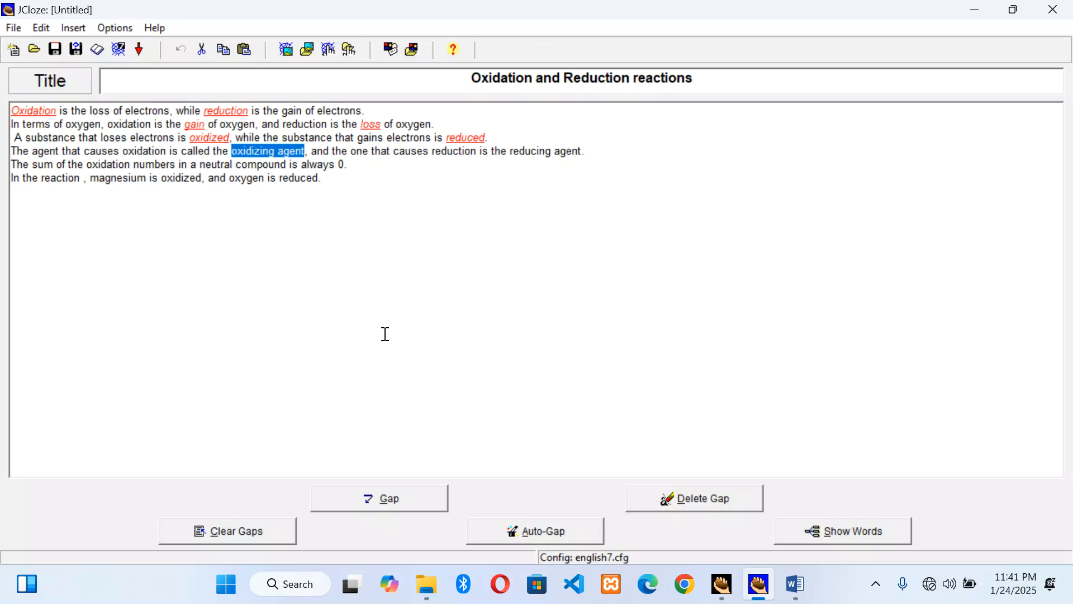
{"action": "left_click", "coordinate": [372, 496]}
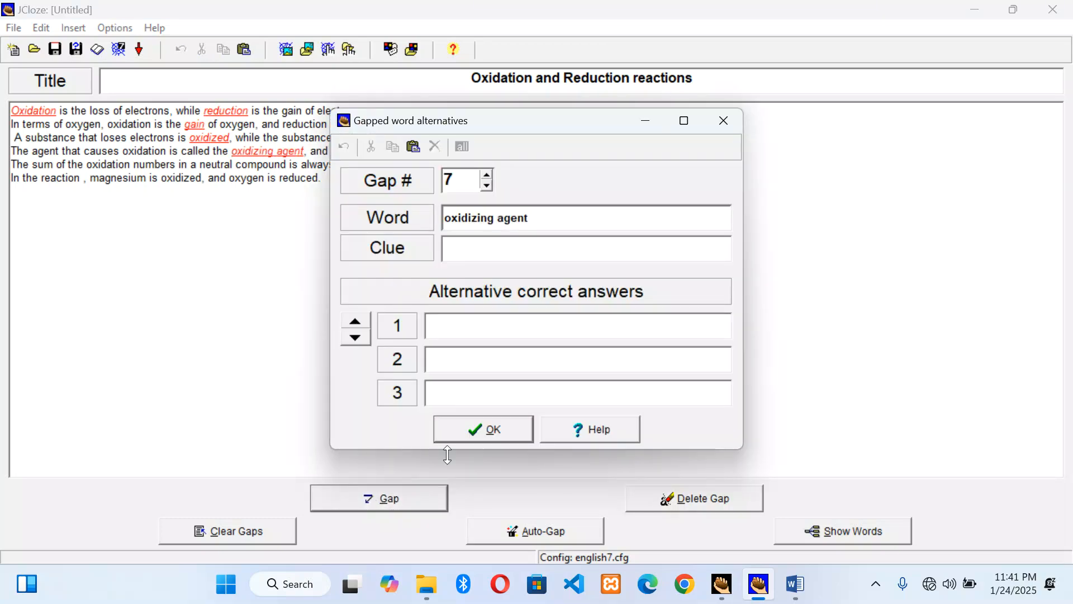
{"action": "left_click", "coordinate": [490, 437]}
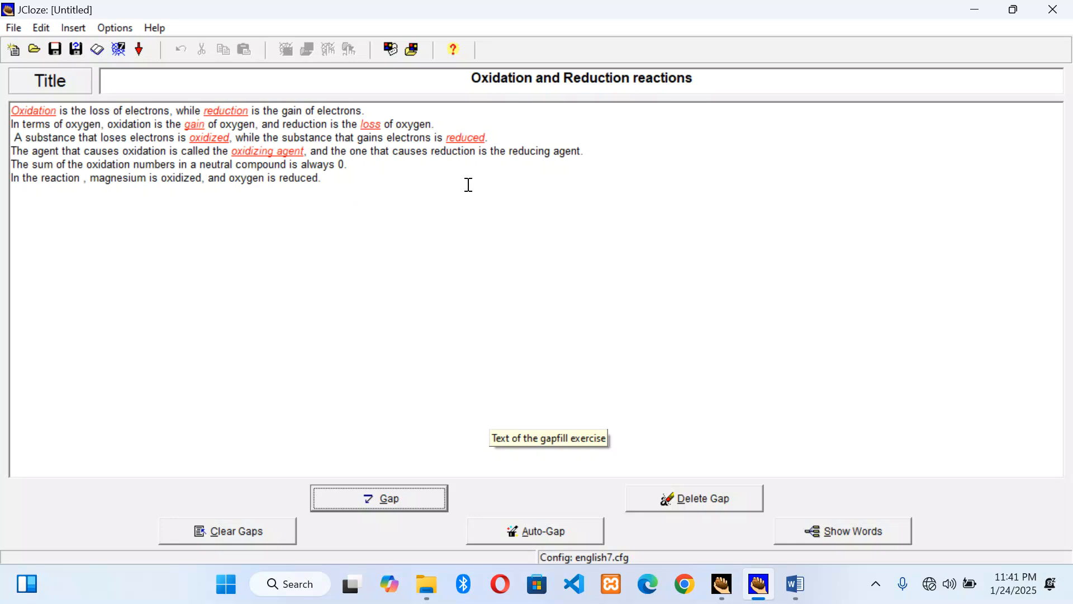
Step: Make the phrase "reducing agent" in the fourth sentence a gap without a clue or alternative answers
{"action": "left_click", "coordinate": [512, 152]}
{"action": "key", "text": "shift+Right"}
{"action": "key", "text": "shift+Right"}
{"action": "key", "text": "shift+Right"}
{"action": "key", "text": "shift+Right"}
{"action": "key", "text": "shift+Right"}
{"action": "key", "text": "shift+Right"}
{"action": "key", "text": "shift+Right"}
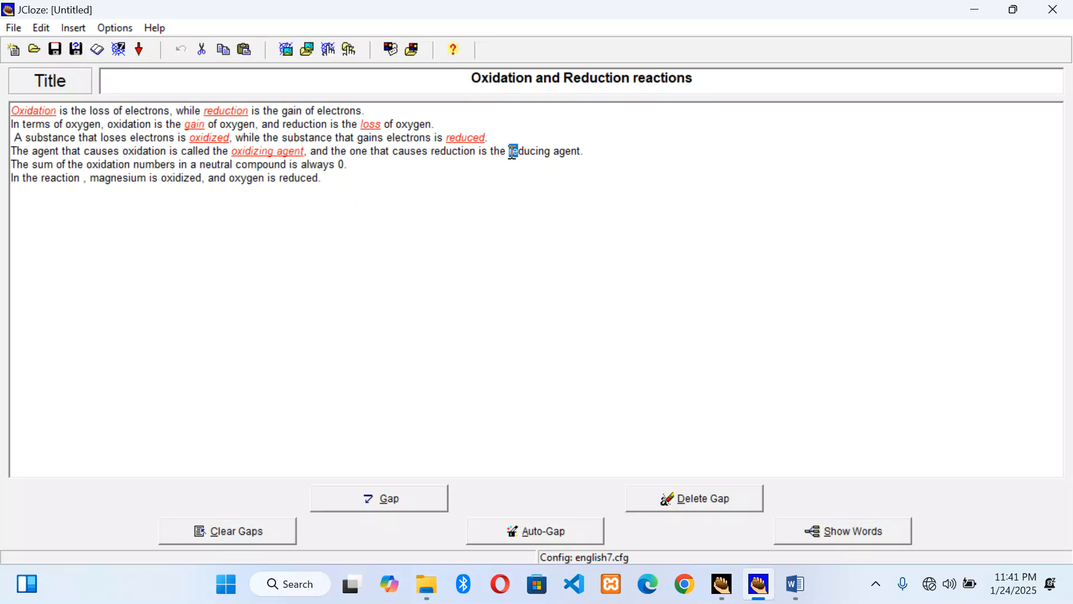
{"action": "key", "text": "shift+Right"}
{"action": "key", "text": "shift+Right"}
{"action": "key", "text": "shift+Right"}
{"action": "key", "text": "shift+Right"}
{"action": "key", "text": "shift+Right"}
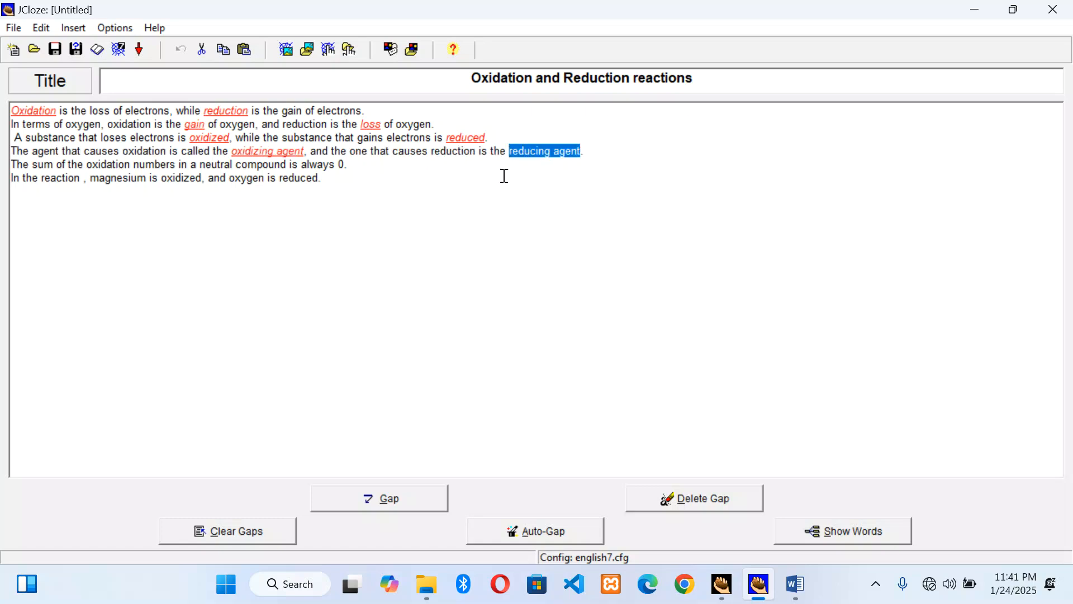
{"action": "left_click", "coordinate": [371, 499]}
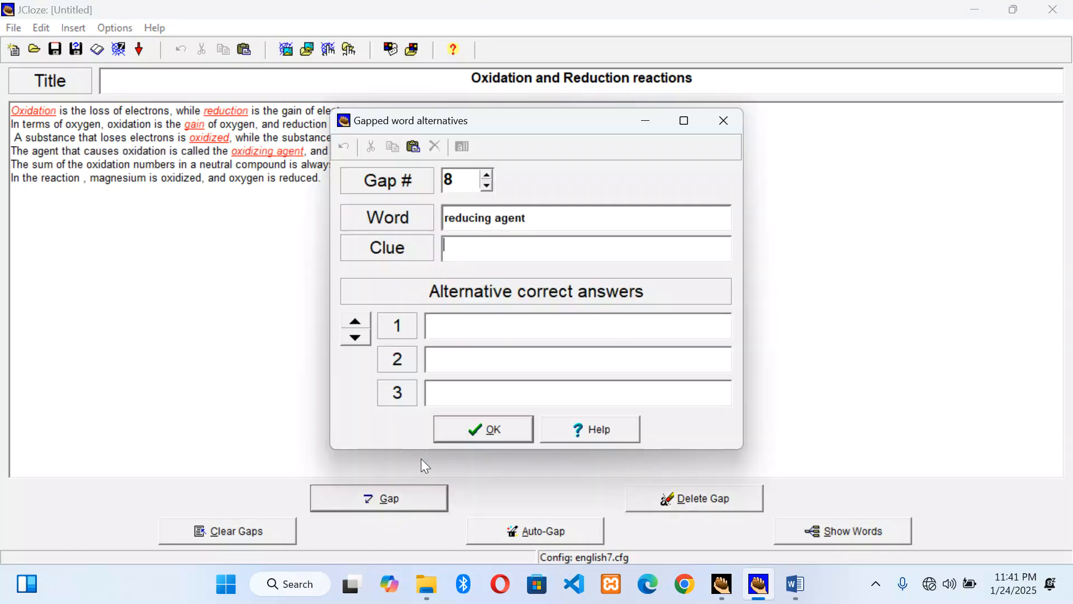
{"action": "left_click", "coordinate": [478, 429]}
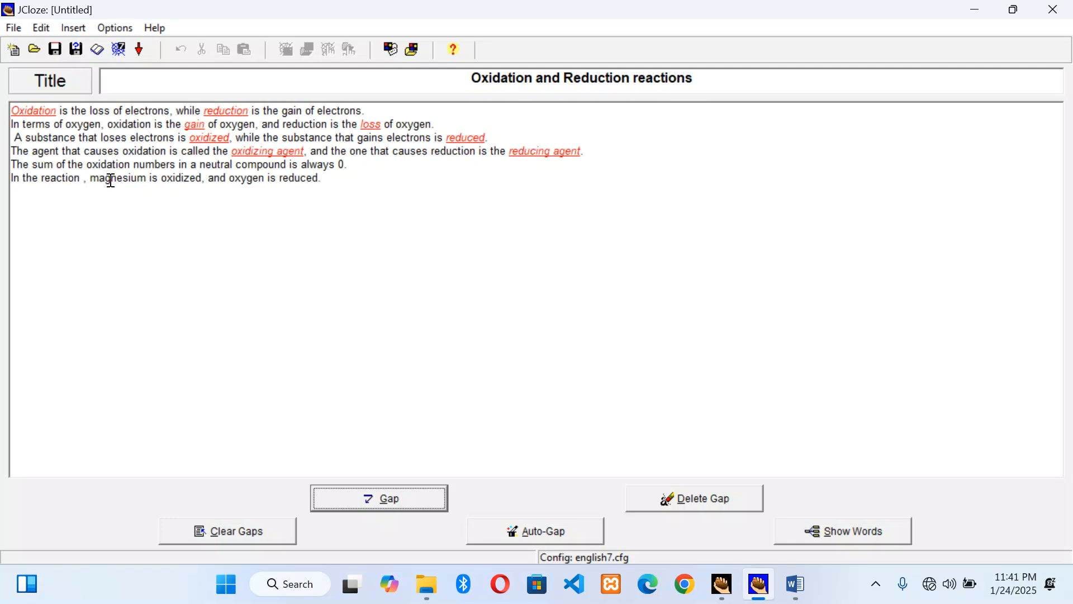
Step: Make the "0" in the fifth sentence a gap with "Zero" as an alternative correct answer
{"action": "double_click", "coordinate": [341, 165]}
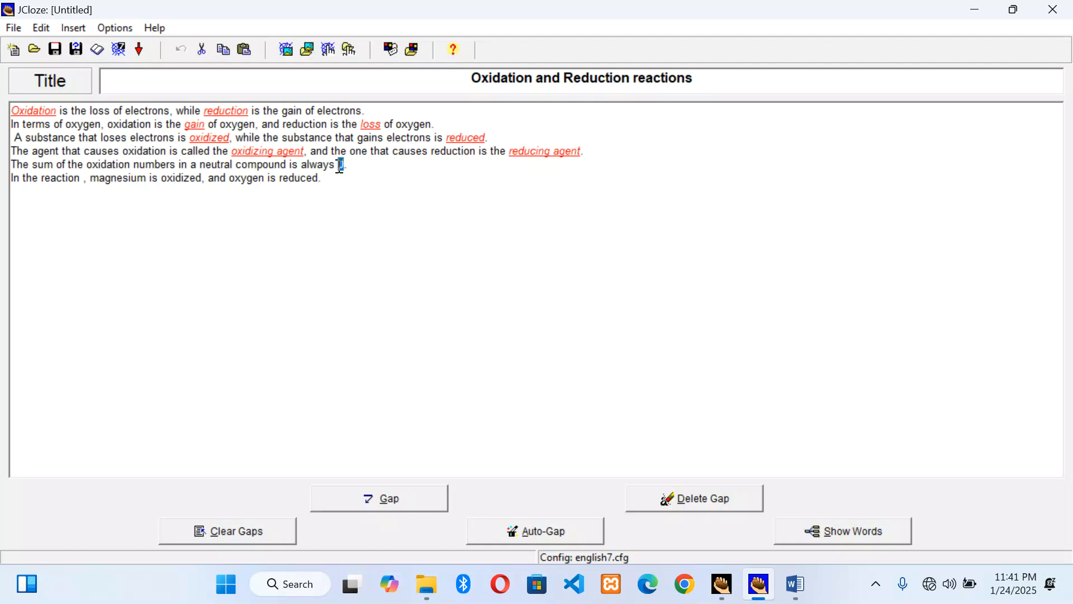
{"action": "left_click", "coordinate": [358, 499]}
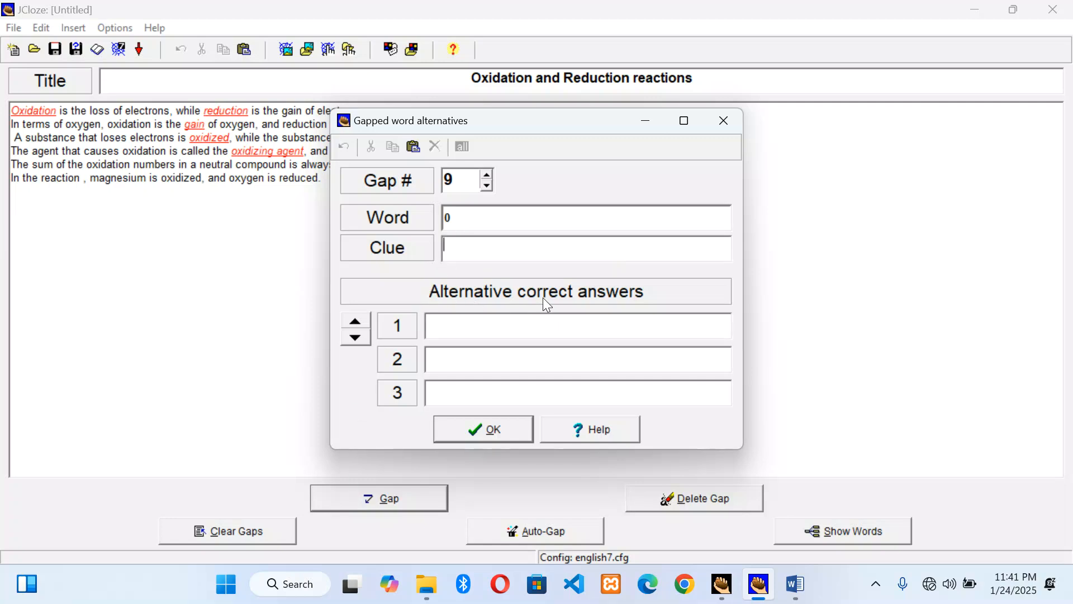
{"action": "left_click", "coordinate": [453, 328]}
{"action": "type", "text": "Zero"}
{"action": "left_click", "coordinate": [469, 433]}
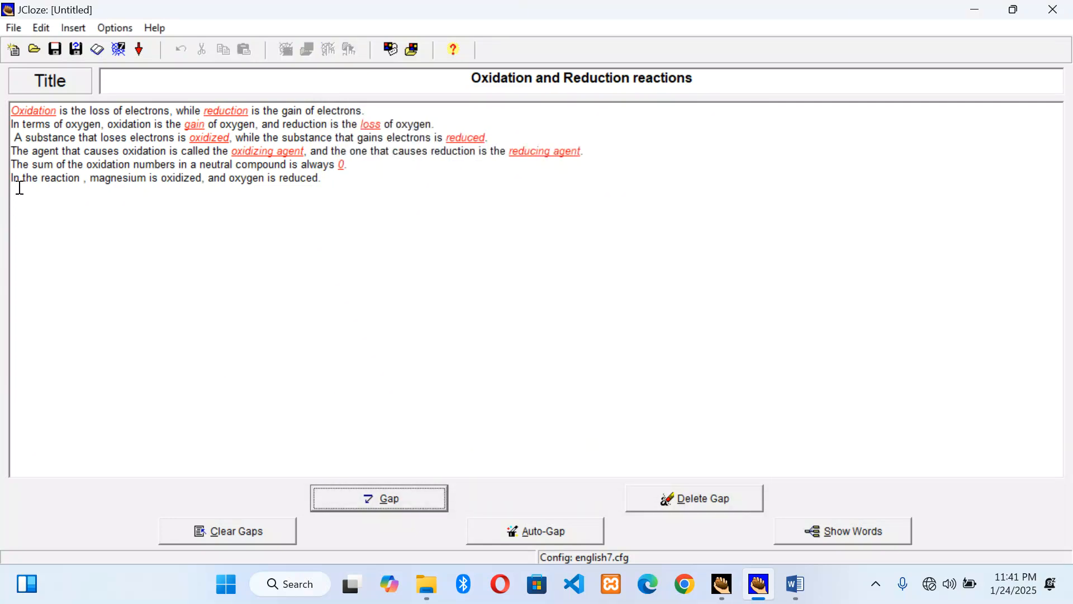
Step: Make the word "oxidized" in the last sentence a gap without a clue or alternative answers
{"action": "left_click", "coordinate": [161, 180]}
{"action": "key", "text": "shift+Right"}
{"action": "key", "text": "shift+Right"}
{"action": "key", "text": "shift+Right"}
{"action": "key", "text": "shift+Right"}
{"action": "key", "text": "shift+Right"}
{"action": "key", "text": "shift+Right"}
{"action": "key", "text": "shift+Right"}
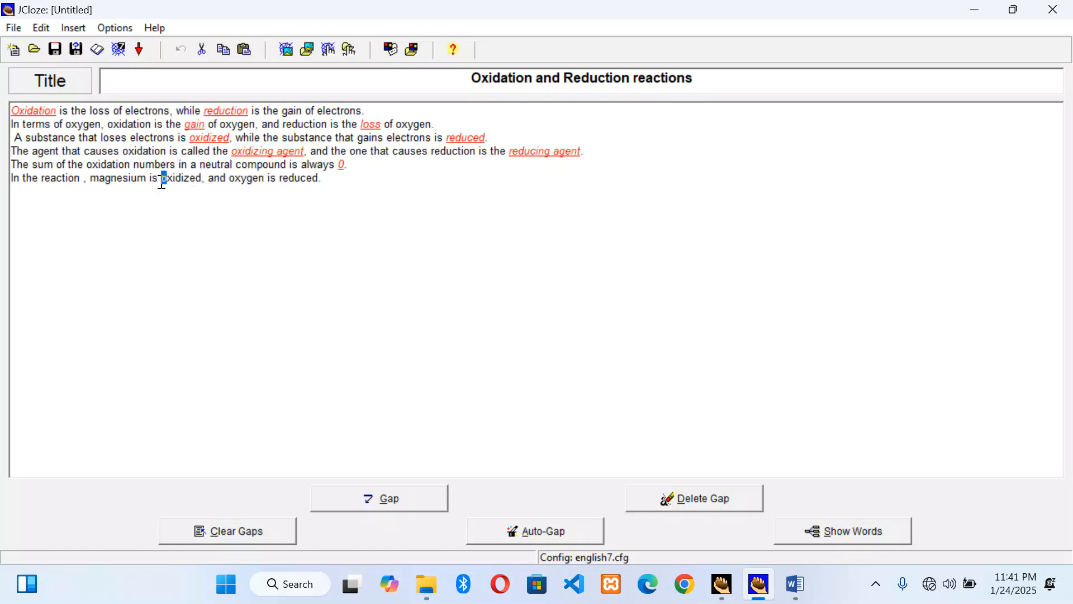
{"action": "key", "text": "shift+Right"}
{"action": "left_click", "coordinate": [358, 497]}
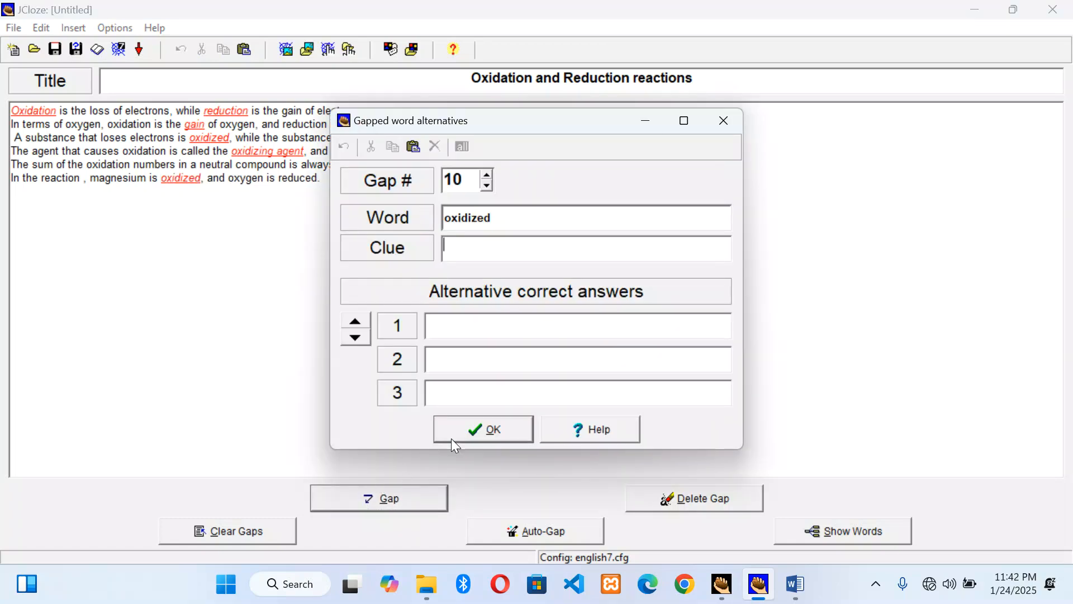
{"action": "left_click", "coordinate": [462, 431]}
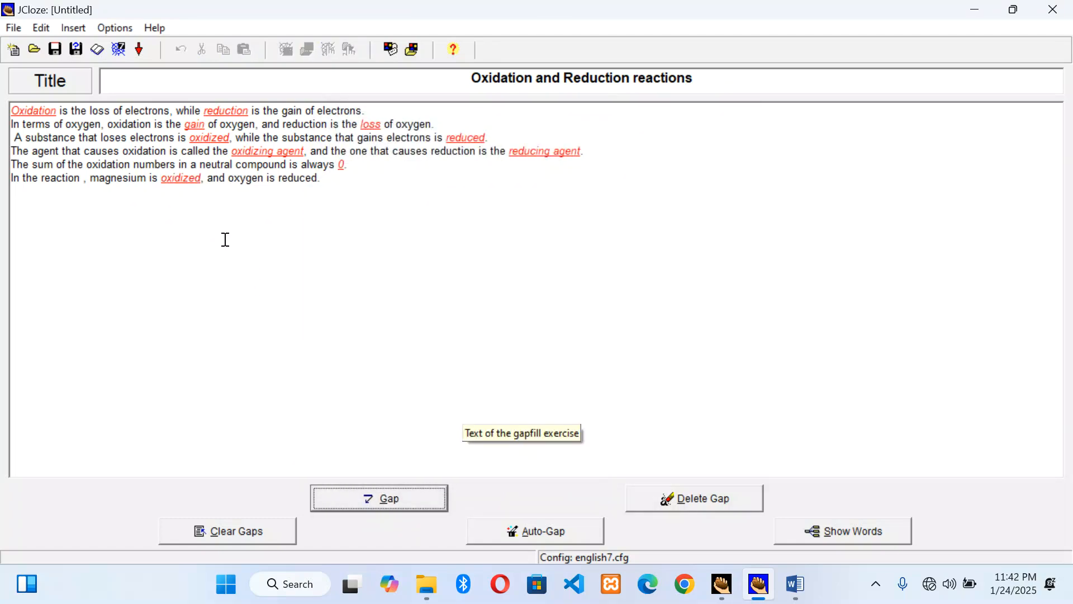
Step: Make the word "reduced" in the last sentence a gap without a clue or alternative answers
{"action": "left_click", "coordinate": [280, 180]}
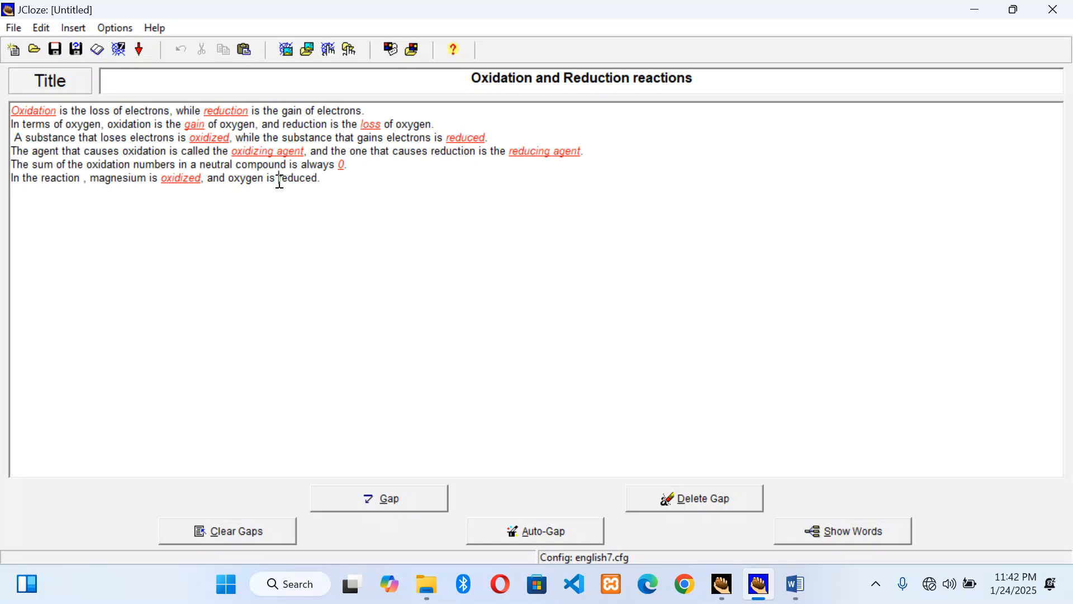
{"action": "key", "text": "shift+Right"}
{"action": "key", "text": "shift+Right"}
{"action": "key", "text": "shift+Right"}
{"action": "key", "text": "shift+Right"}
{"action": "key", "text": "shift+Right"}
{"action": "key", "text": "shift+Right"}
{"action": "key", "text": "shift+Right"}
{"action": "left_click", "coordinate": [369, 505]}
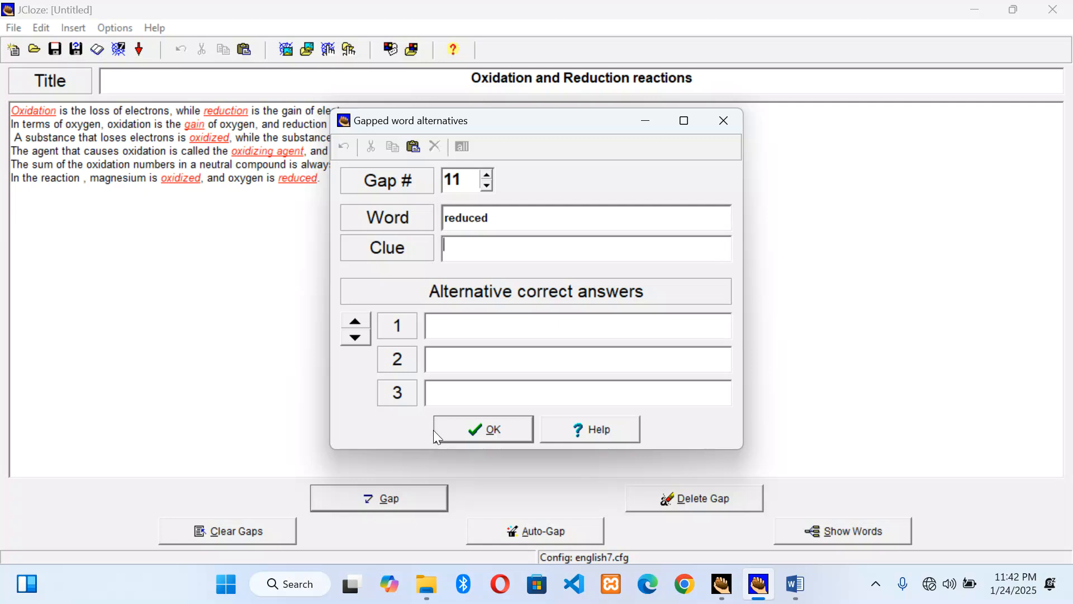
{"action": "left_click", "coordinate": [454, 424]}
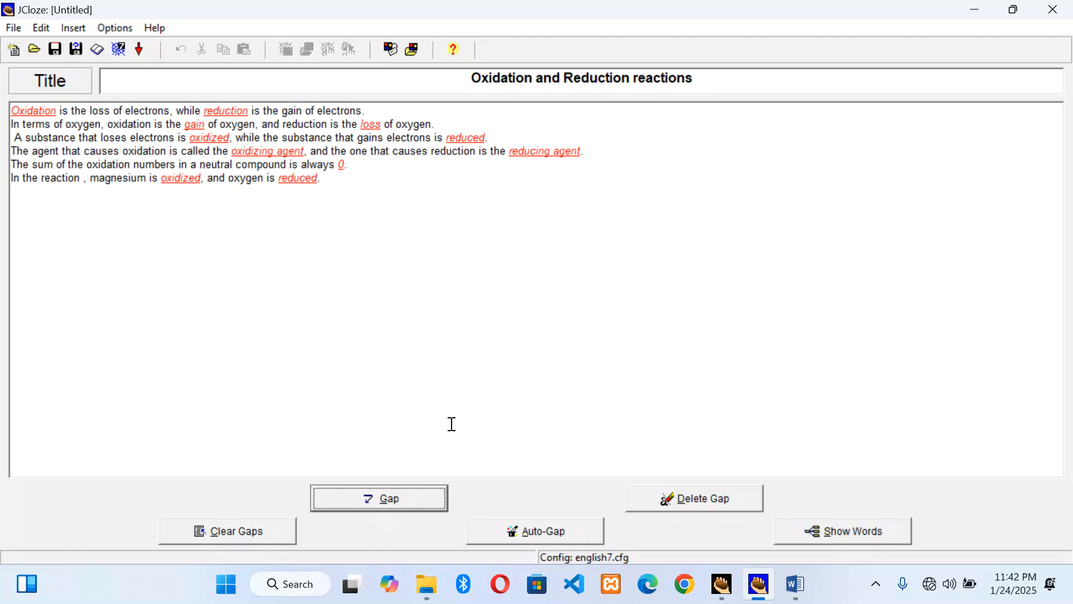
Step: Enable a time limit in the exercise's output configuration and set it to 10 minutes
{"action": "left_click", "coordinate": [390, 51]}
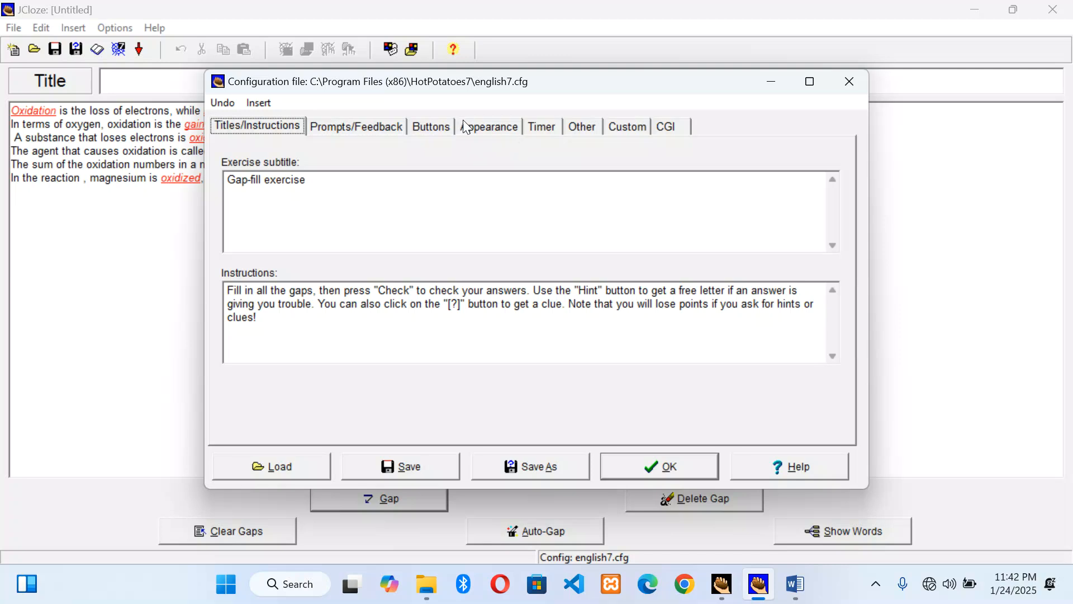
{"action": "left_click", "coordinate": [536, 128]}
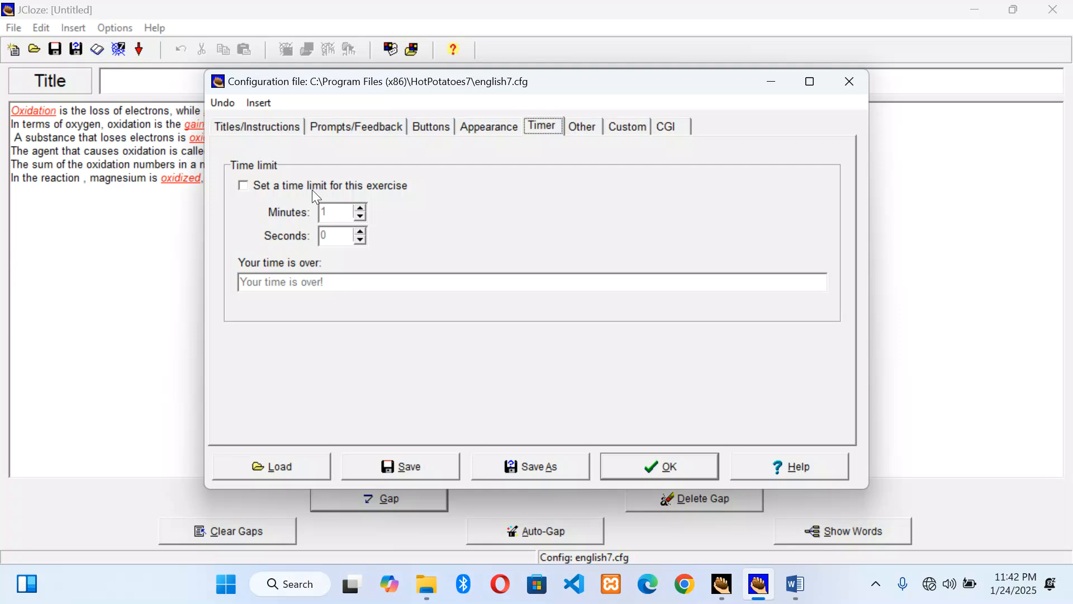
{"action": "left_click", "coordinate": [244, 186]}
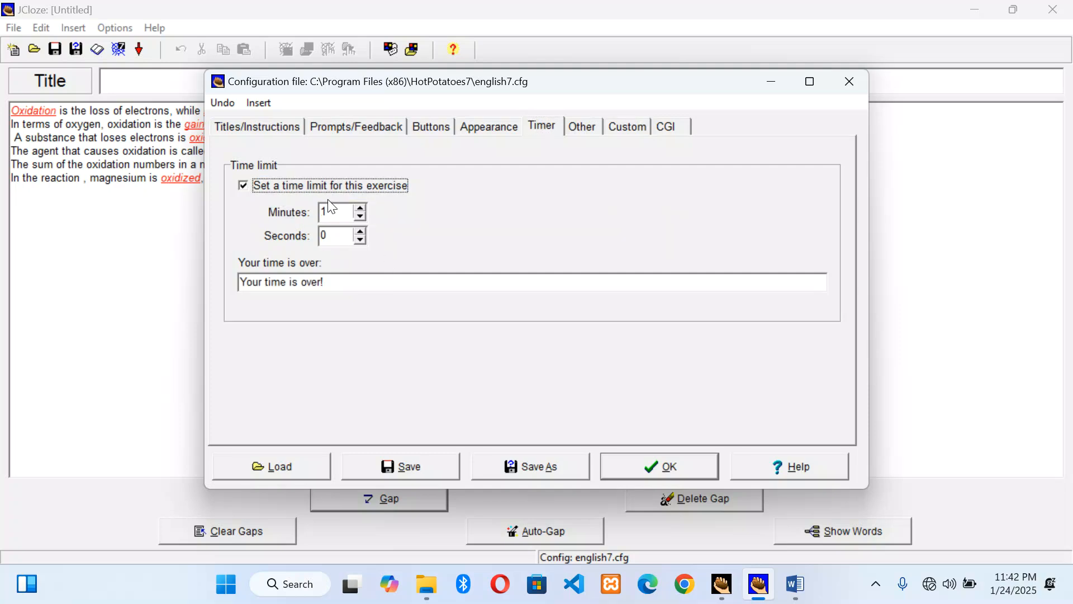
{"action": "left_click", "coordinate": [360, 207]}
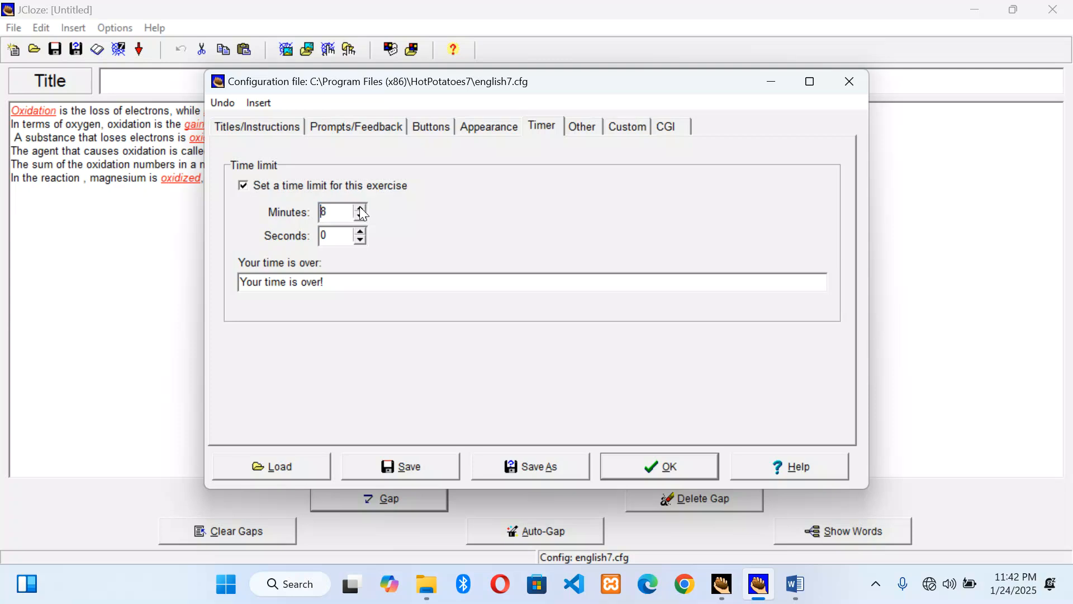
{"action": "left_click", "coordinate": [360, 207]}
{"action": "left_click", "coordinate": [360, 206]}
Step: Change the last word of the time-is-over message to "done" and accept the configuration
{"action": "left_click", "coordinate": [320, 283]}
{"action": "key", "text": "BackSpace"}
{"action": "key", "text": "BackSpace"}
{"action": "key", "text": "BackSpace"}
{"action": "key", "text": "BackSpace"}
{"action": "type", "text": "done"}
{"action": "left_click", "coordinate": [673, 466]}
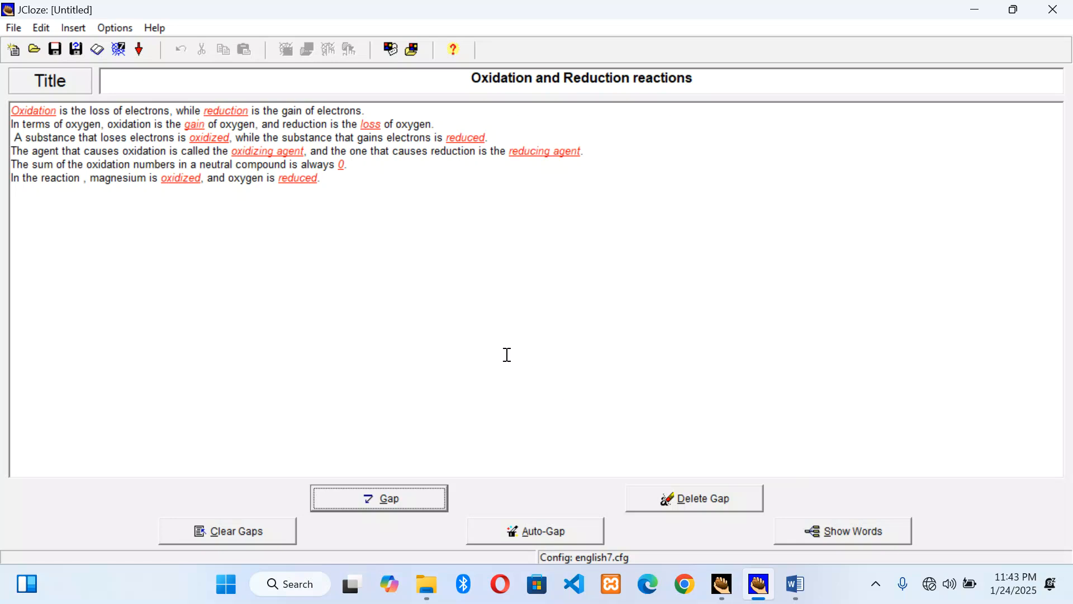
Step: Export the exercise as an HTML web page named "Fill in gap exercise JCloze" on the Desktop, keeping the spaces in the name
{"action": "left_click", "coordinate": [115, 52]}
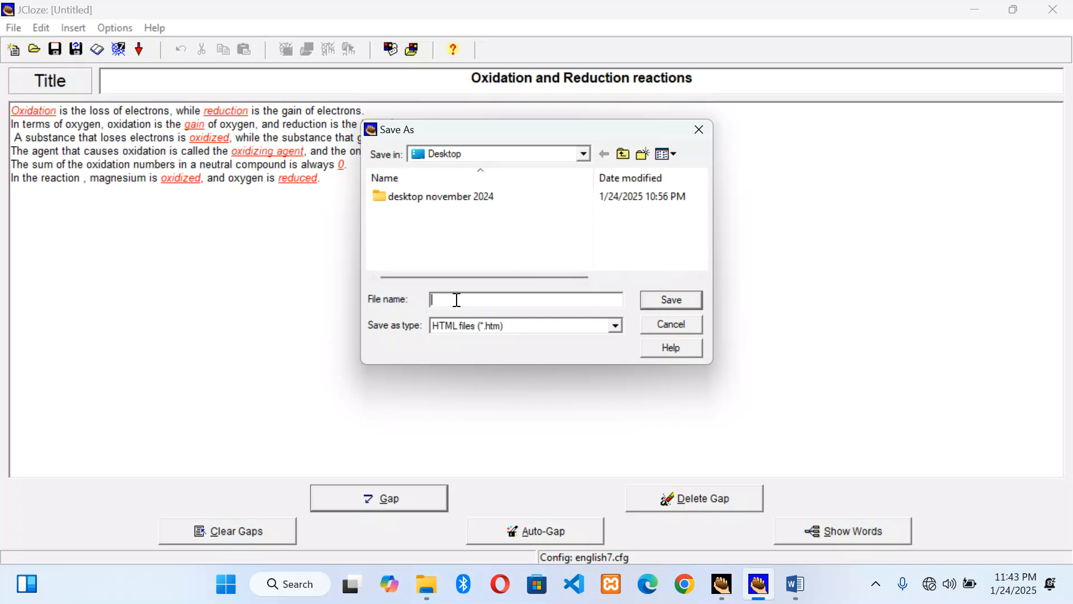
{"action": "type", "text": "Fill in gap exercise JCloze"}
{"action": "left_click", "coordinate": [654, 304]}
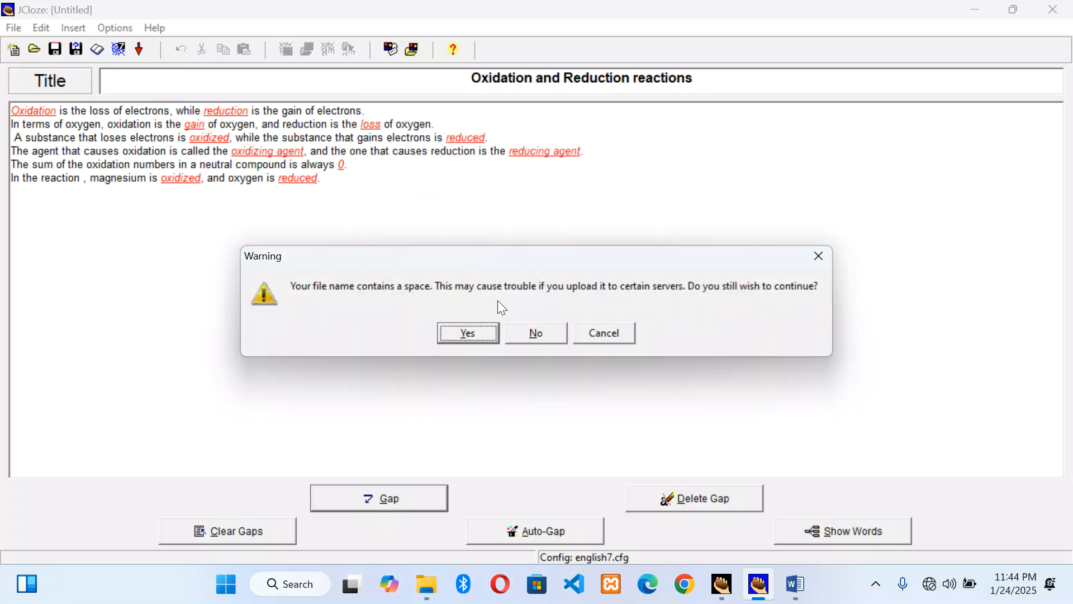
{"action": "left_click", "coordinate": [475, 338]}
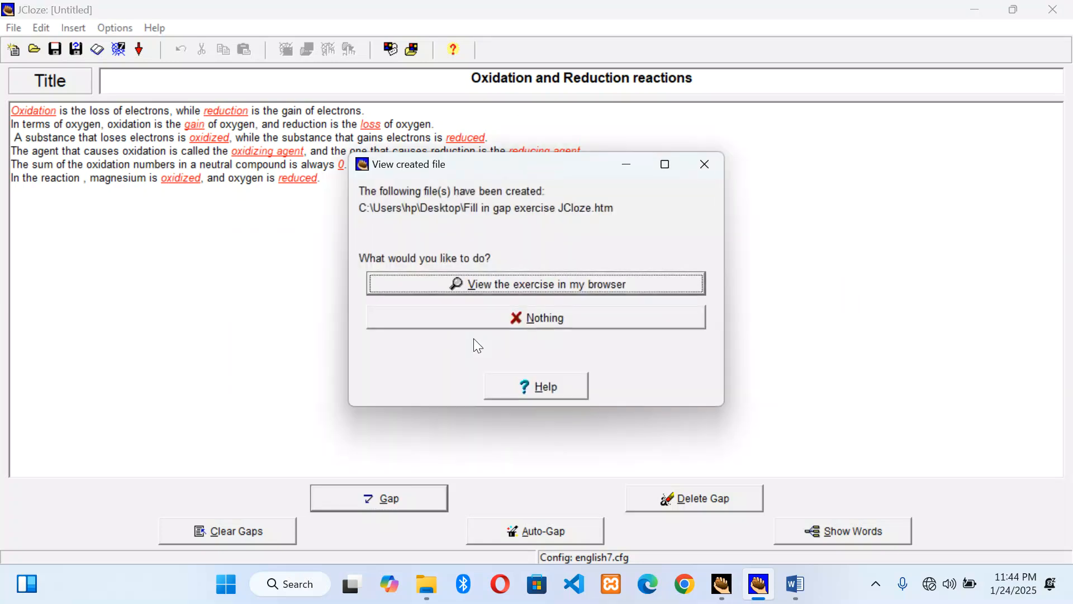
Step: View the exported exercise in the browser, try the first sentence's gaps and the first gap's clue, and close the browser
{"action": "left_click", "coordinate": [491, 288]}
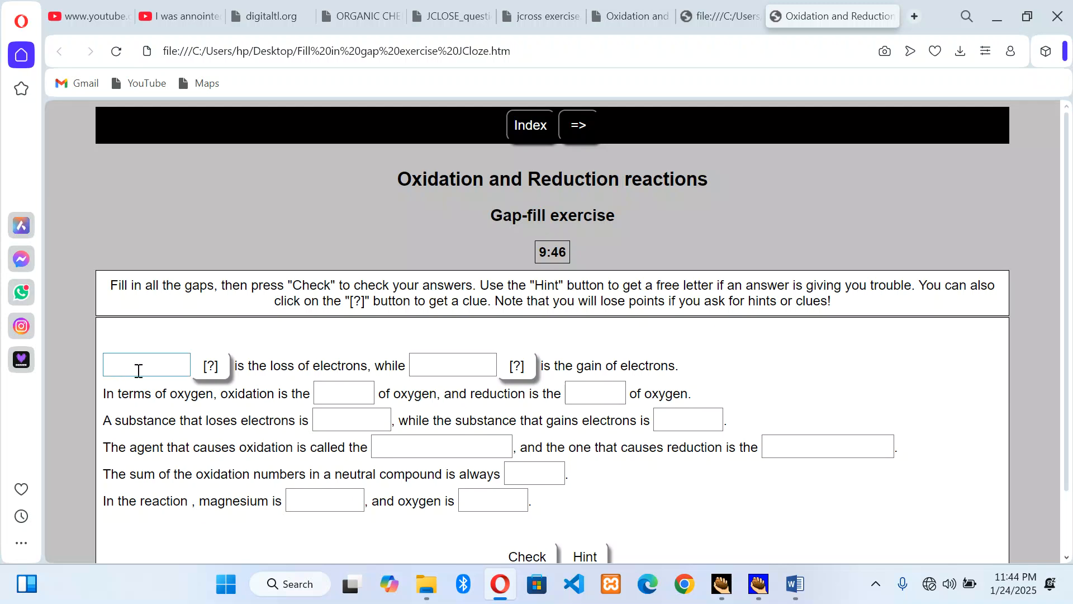
{"action": "left_click", "coordinate": [177, 371]}
{"action": "left_click", "coordinate": [212, 375]}
{"action": "left_click", "coordinate": [436, 375]}
{"action": "left_click", "coordinate": [1059, 21]}
Step: Close JCloze without saving the exercise changes and close the source Word document
{"action": "left_click", "coordinate": [1060, 18]}
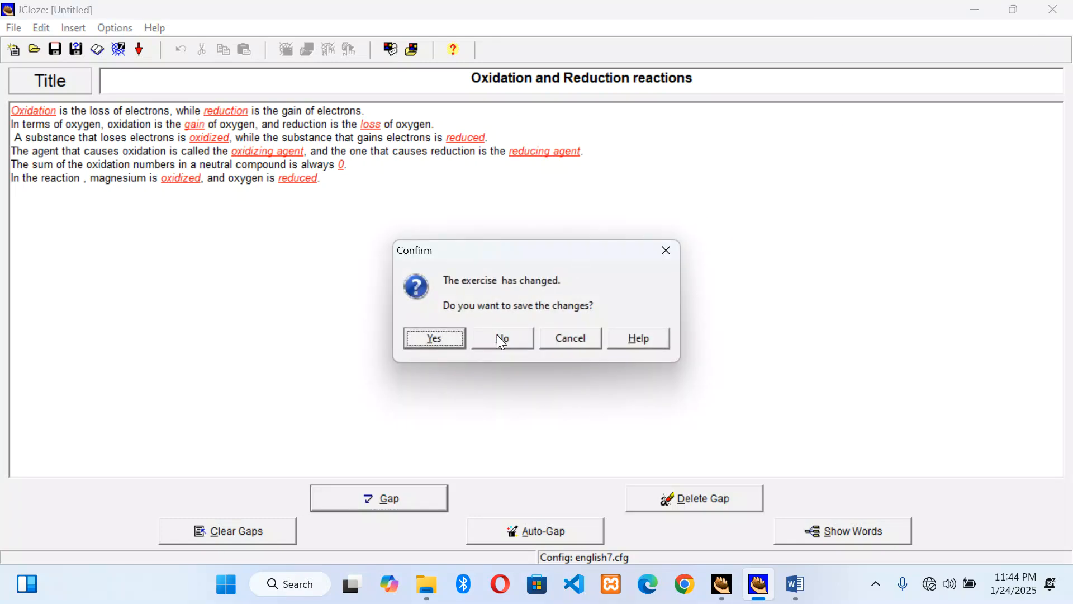
{"action": "left_click", "coordinate": [501, 338]}
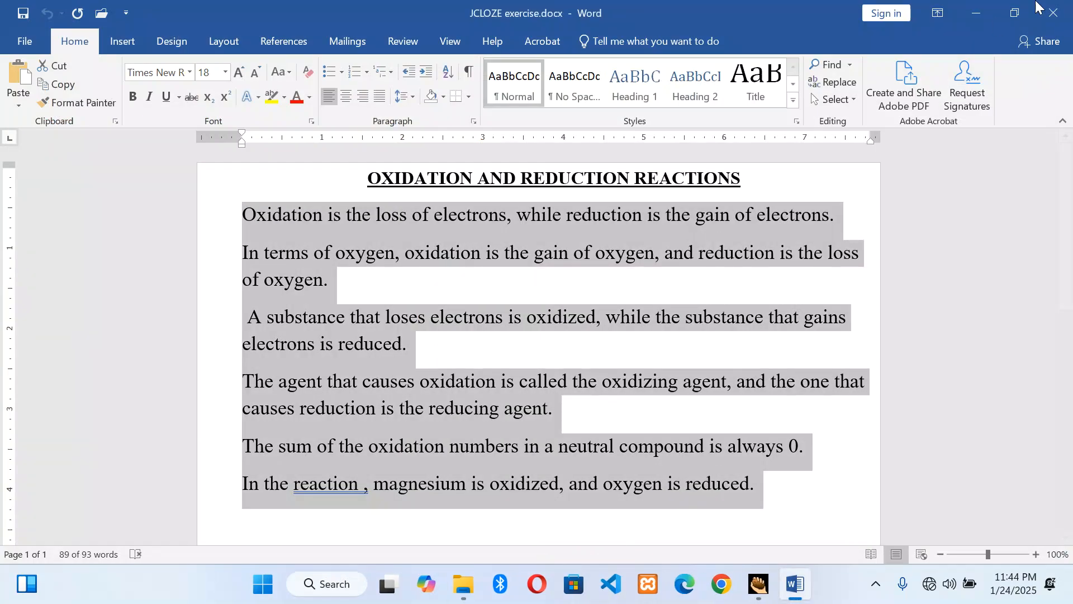
{"action": "left_click", "coordinate": [1054, 12]}
{"action": "left_click", "coordinate": [1056, 8]}
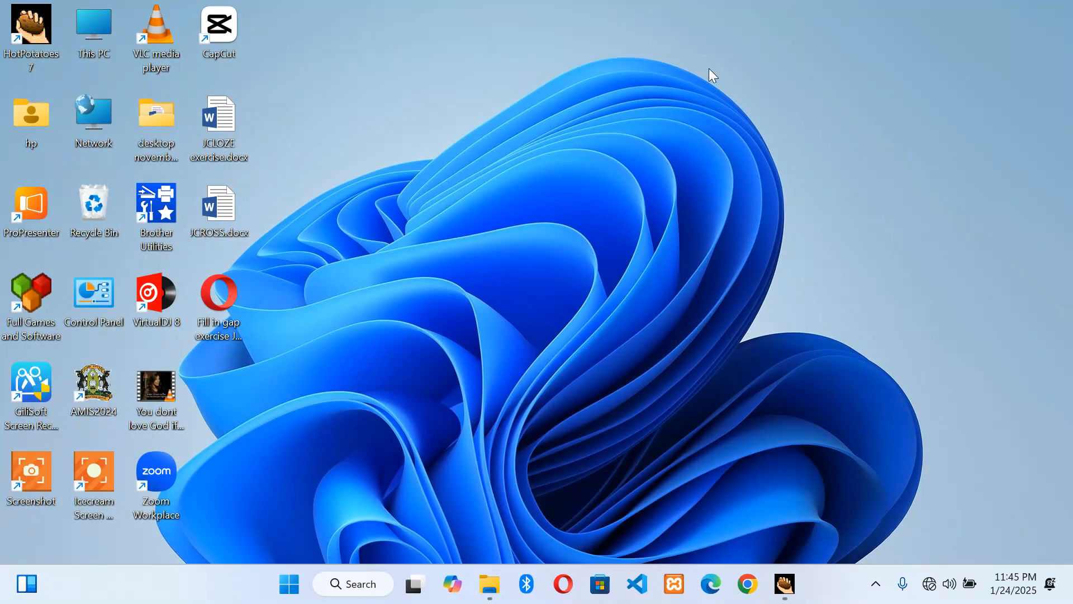
Step: Open the exported "Fill in gap exercise JCloze" file from the desktop to check it, and close the browser
{"action": "left_click", "coordinate": [218, 301]}
{"action": "double_click", "coordinate": [218, 301]}
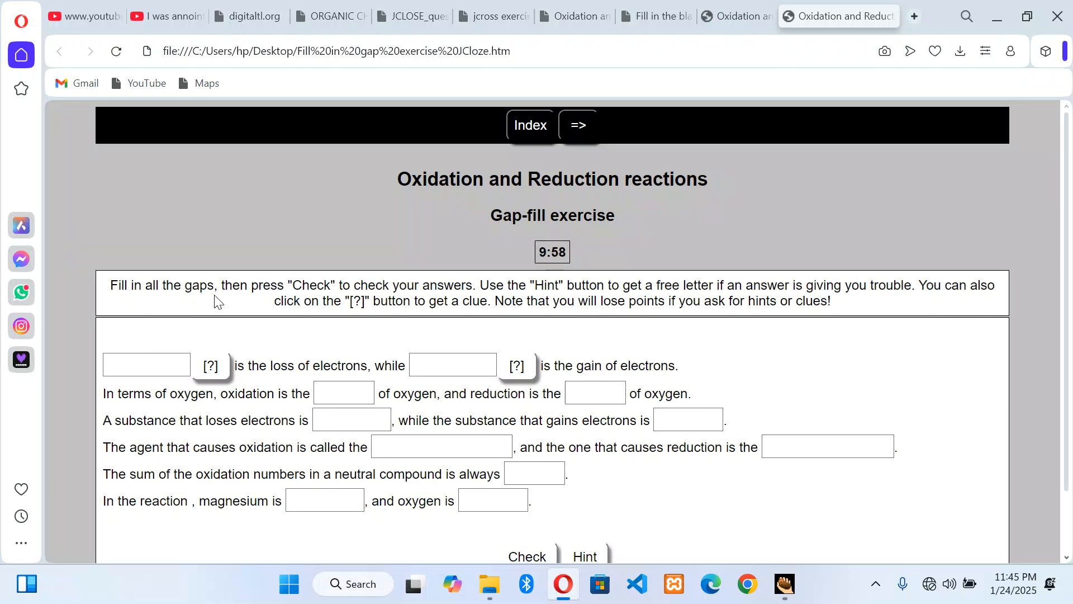
{"action": "left_click", "coordinate": [1055, 22]}
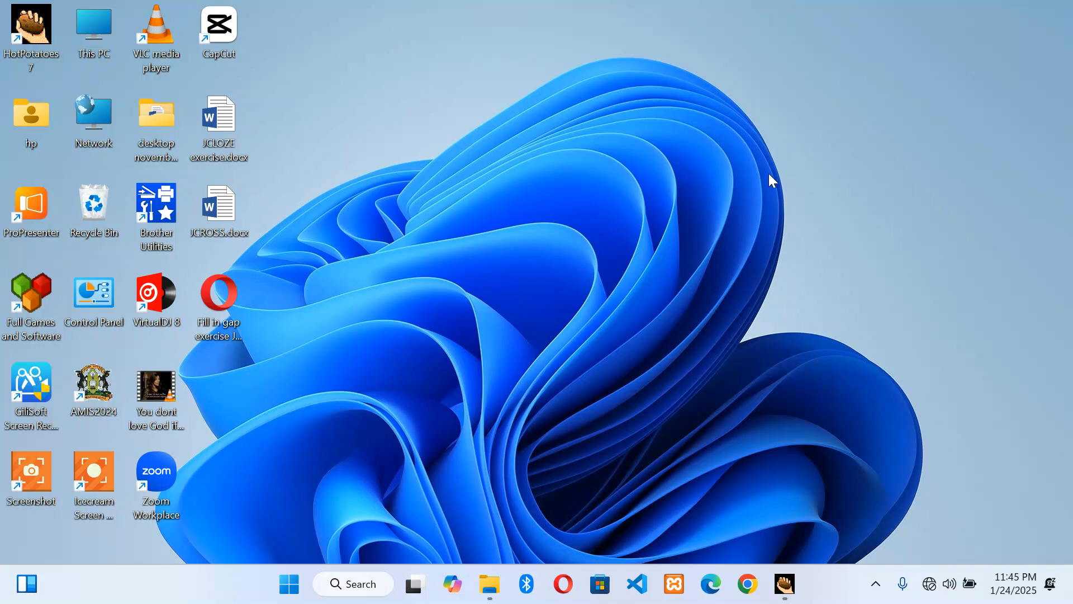